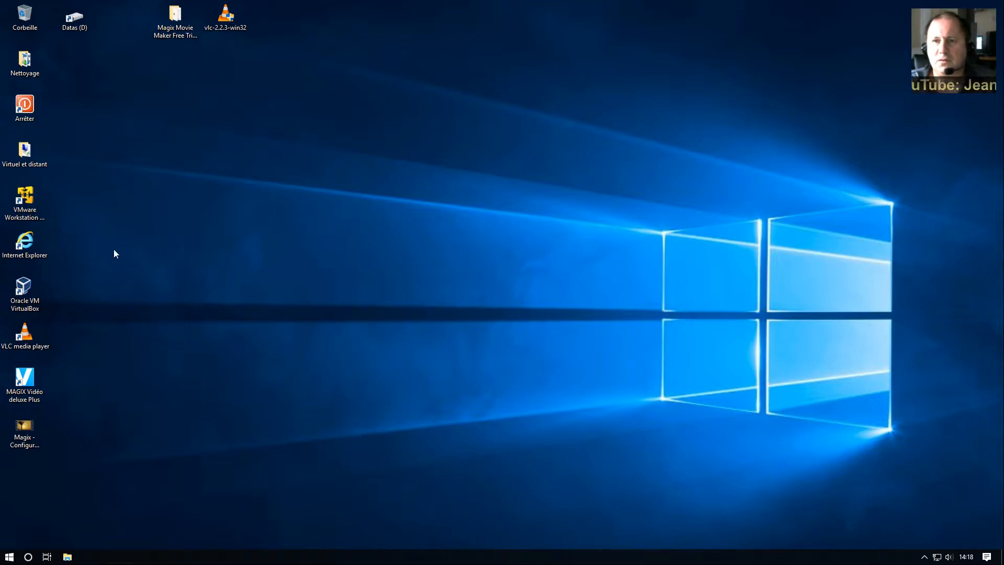
Step: Open Internet Explorer and search Google for "download magix deluxe free trial"
{"action": "left_click", "coordinate": [21, 240]}
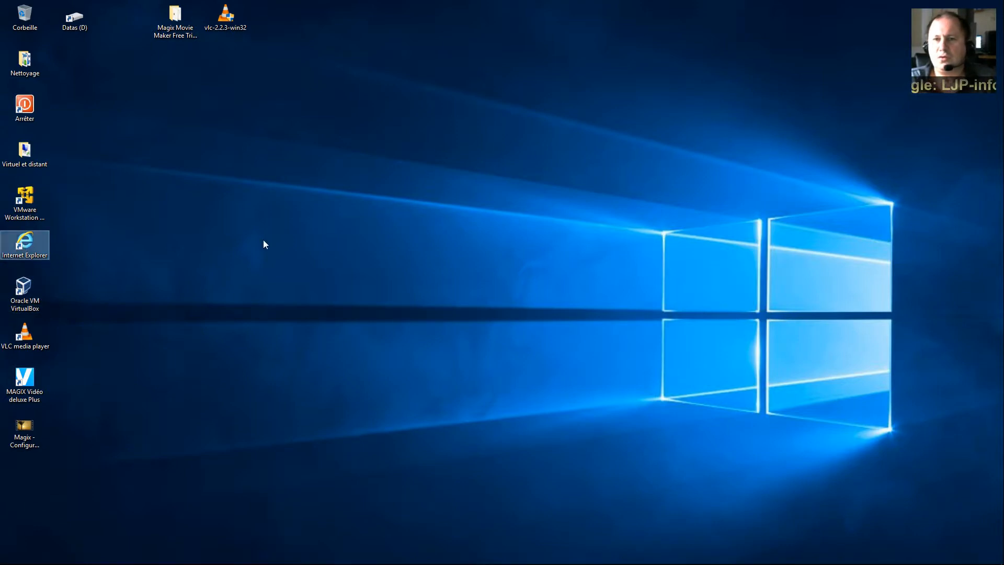
{"action": "double_click", "coordinate": [30, 240]}
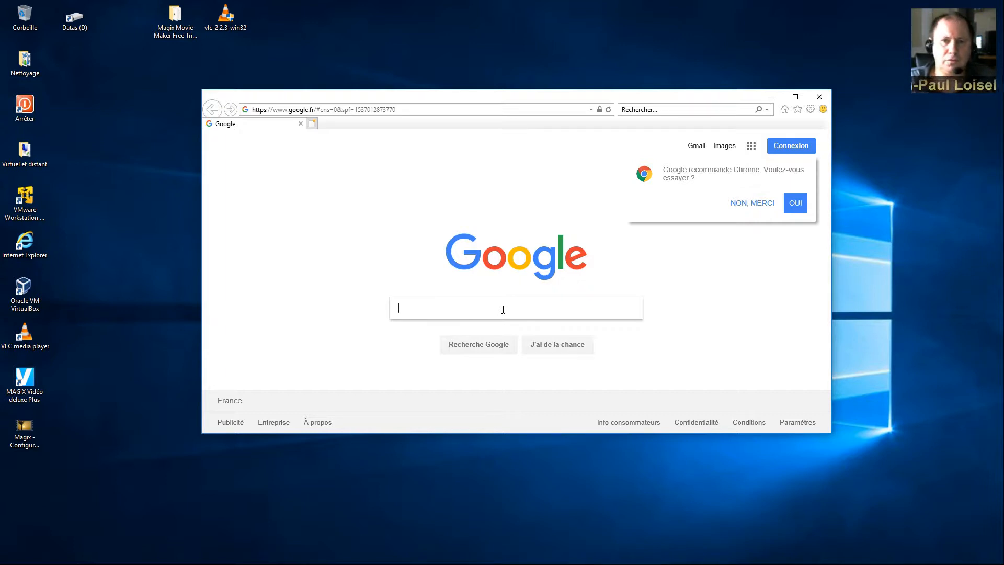
{"action": "type", "text": "dow"}
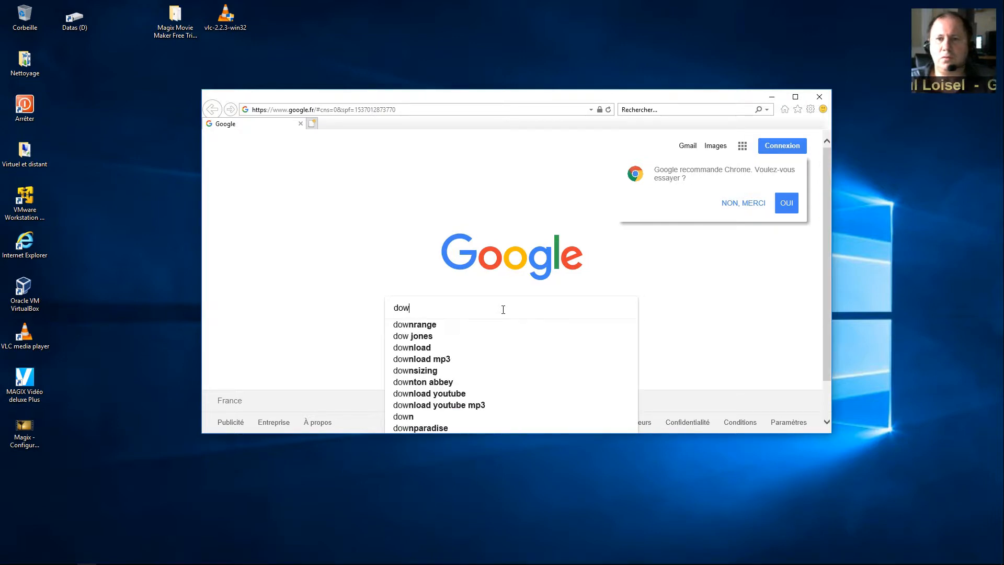
{"action": "type", "text": "nload "}
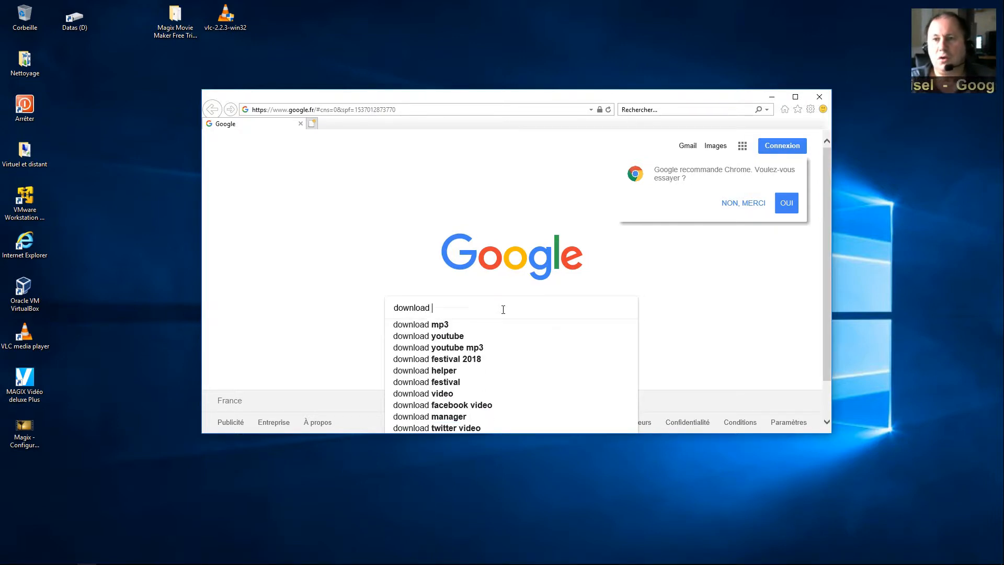
{"action": "type", "text": "mag"}
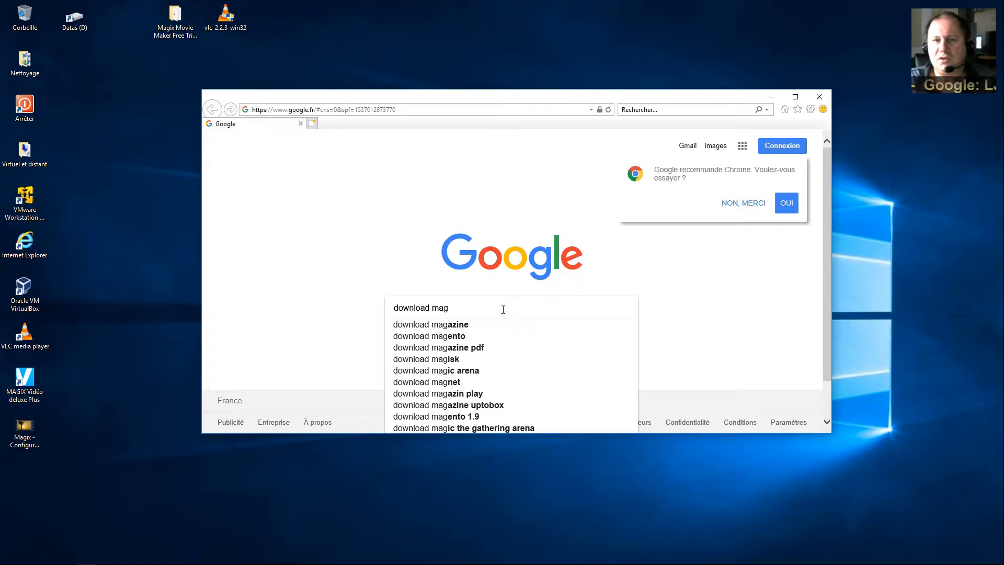
{"action": "type", "text": "ix deluxe"}
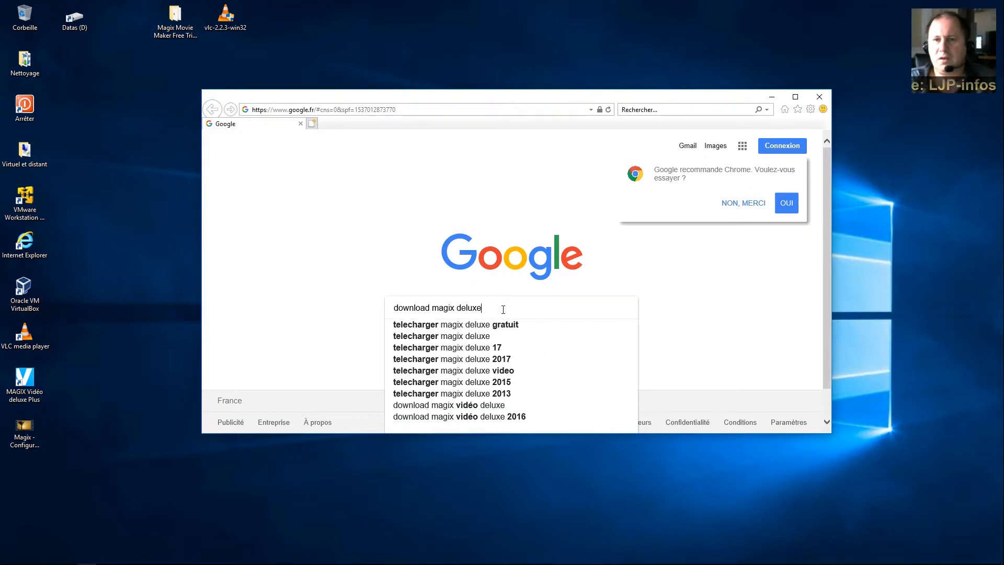
{"action": "key", "text": "BackSpace"}
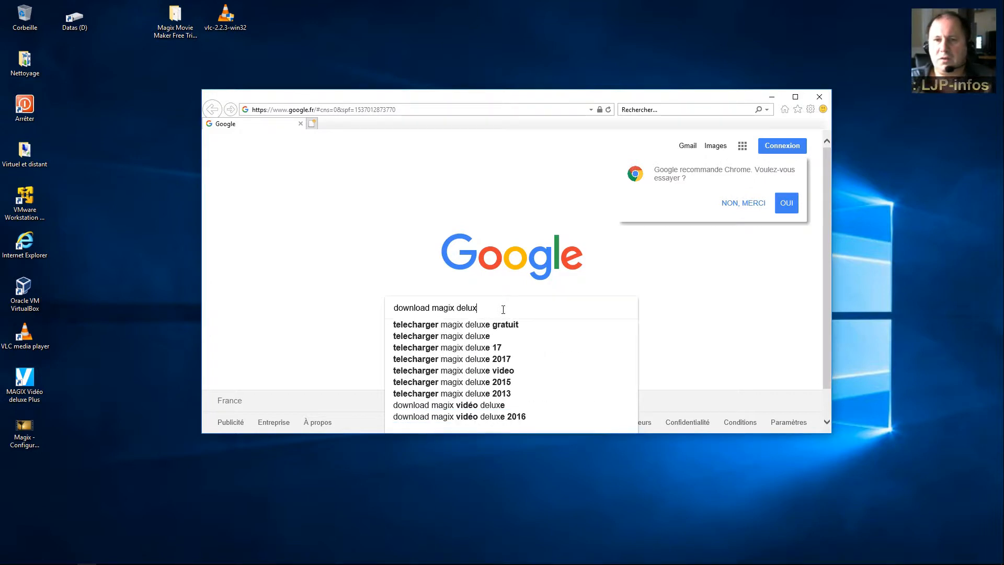
{"action": "type", "text": "e free"}
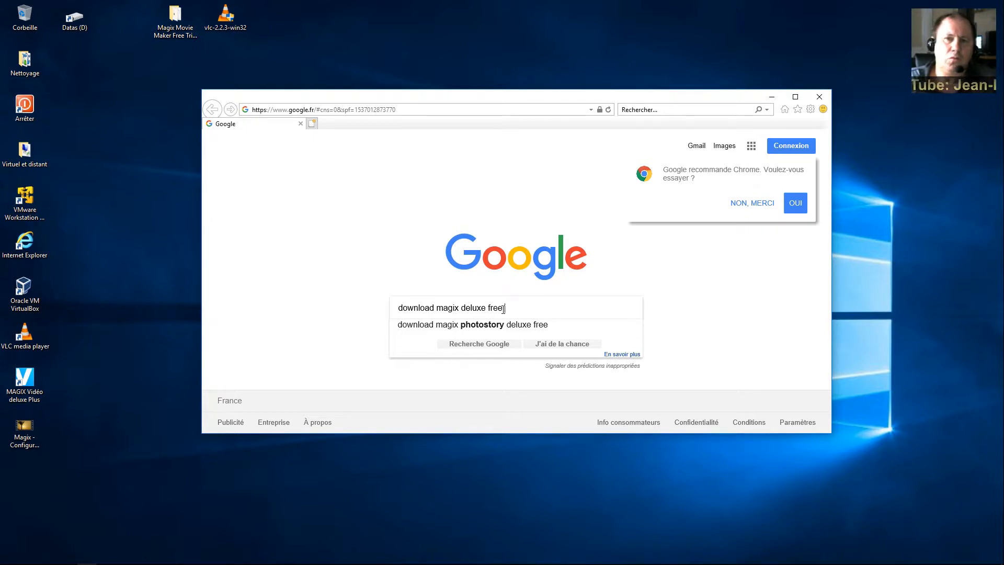
{"action": "type", "text": "trial"}
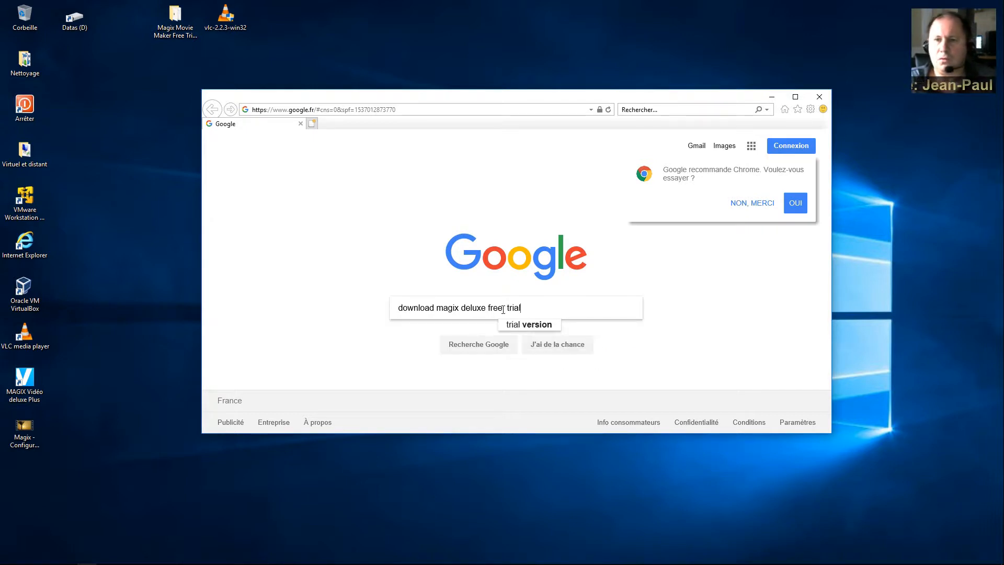
{"action": "key", "text": "Return"}
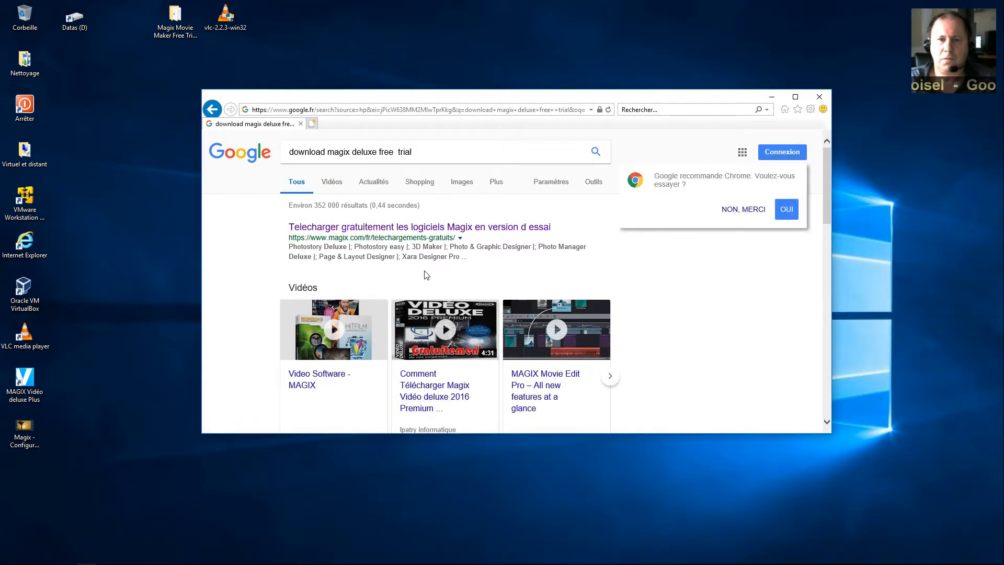
Step: Look over the search results and open MAGIX's French page of free trial downloads
{"action": "scroll", "coordinate": [427, 275], "scroll_direction": "down", "scroll_amount": 3}
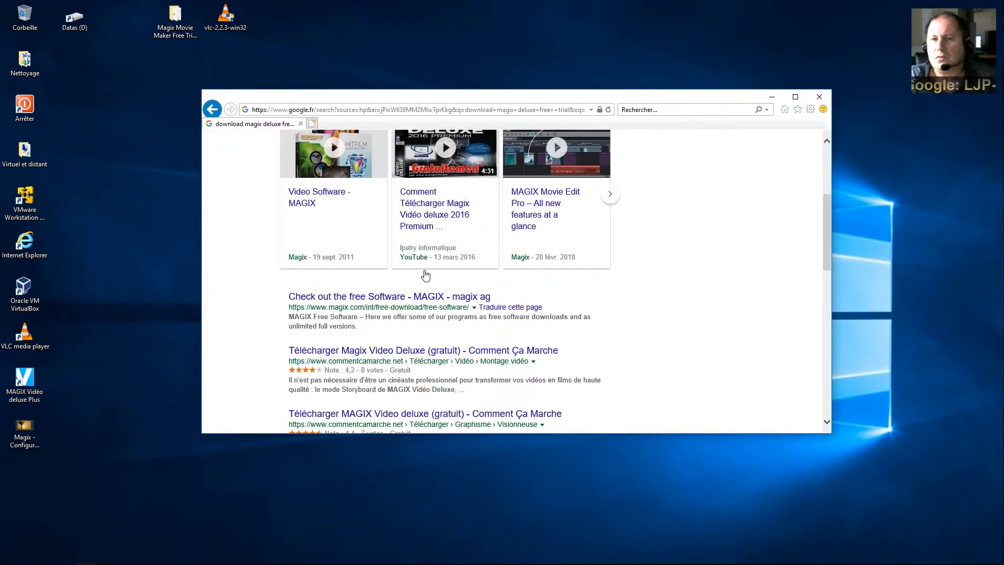
{"action": "scroll", "coordinate": [425, 275], "scroll_direction": "up", "scroll_amount": 3}
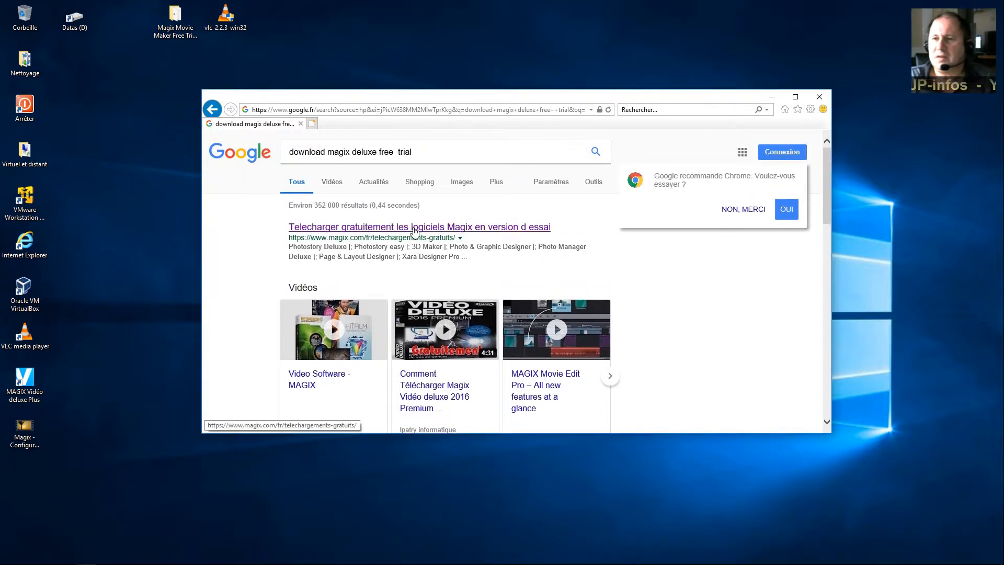
{"action": "left_click", "coordinate": [414, 230]}
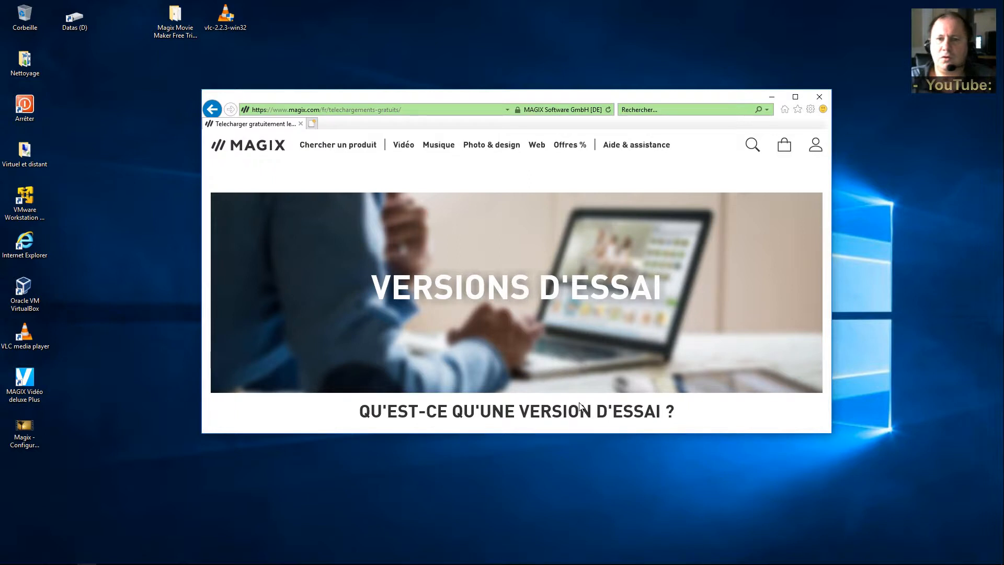
Step: Open the MAGIX Vidéo deluxe Plus product from the video software trials, view its version and purchase options, and close the browser
{"action": "scroll", "coordinate": [579, 403], "scroll_direction": "down", "scroll_amount": 3}
{"action": "scroll", "coordinate": [579, 403], "scroll_direction": "down", "scroll_amount": 8}
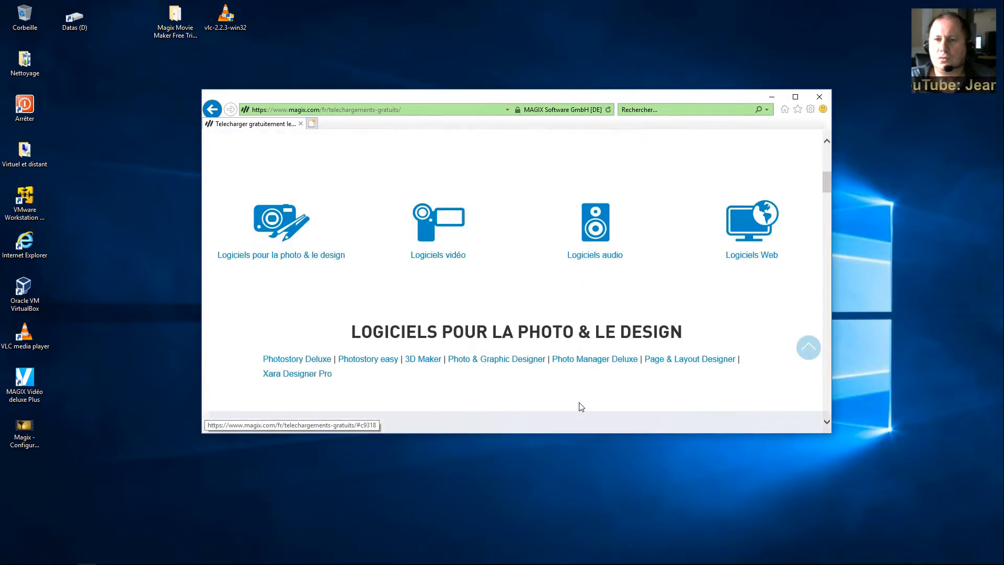
{"action": "scroll", "coordinate": [580, 407], "scroll_direction": "down", "scroll_amount": 3}
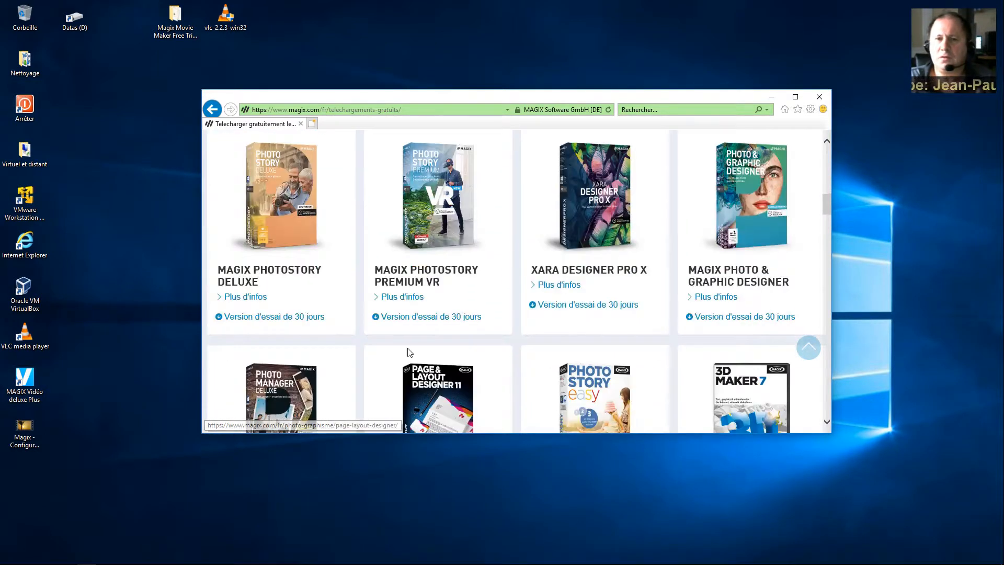
{"action": "scroll", "coordinate": [586, 354], "scroll_direction": "down", "scroll_amount": 10}
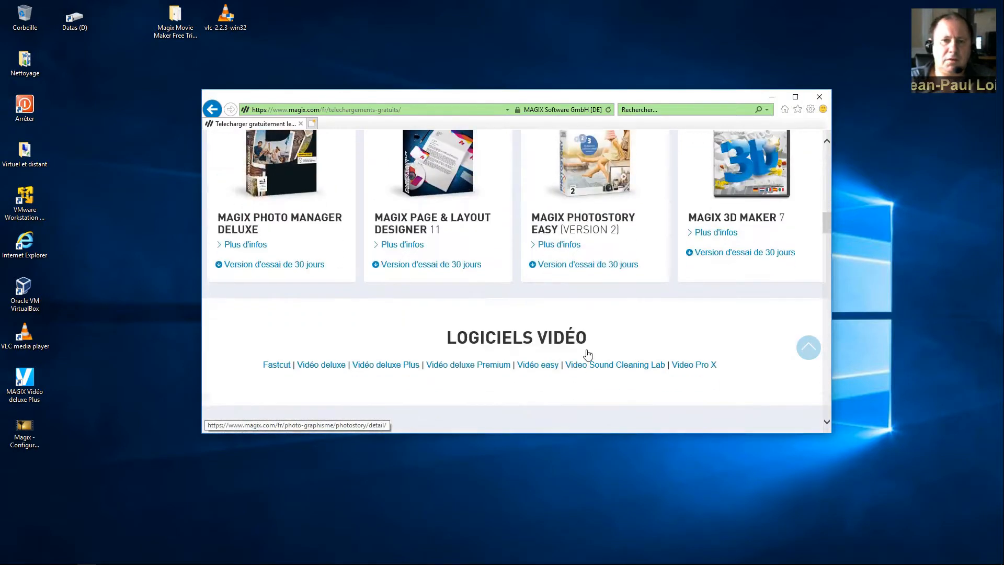
{"action": "scroll", "coordinate": [588, 353], "scroll_direction": "up", "scroll_amount": 2}
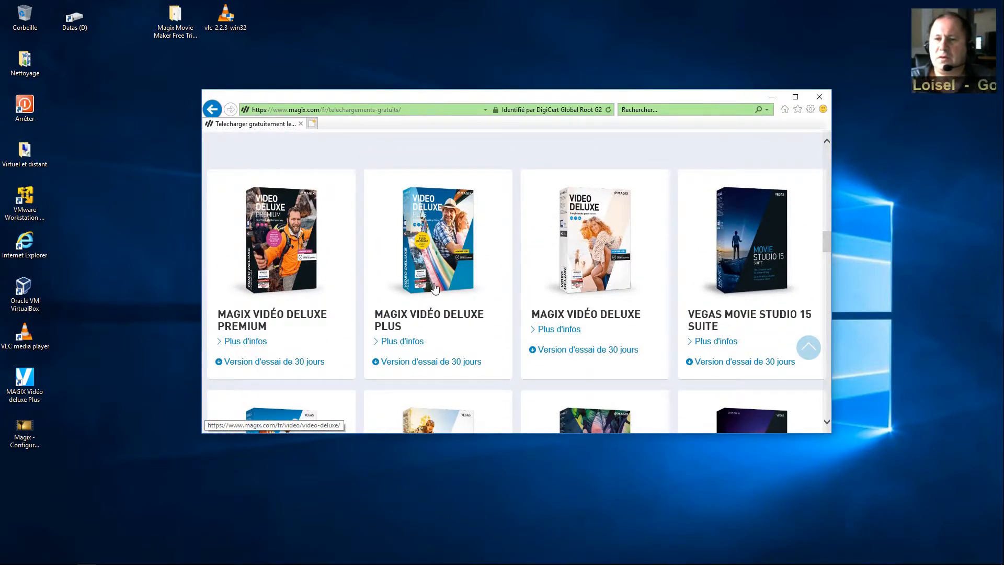
{"action": "left_click", "coordinate": [435, 283]}
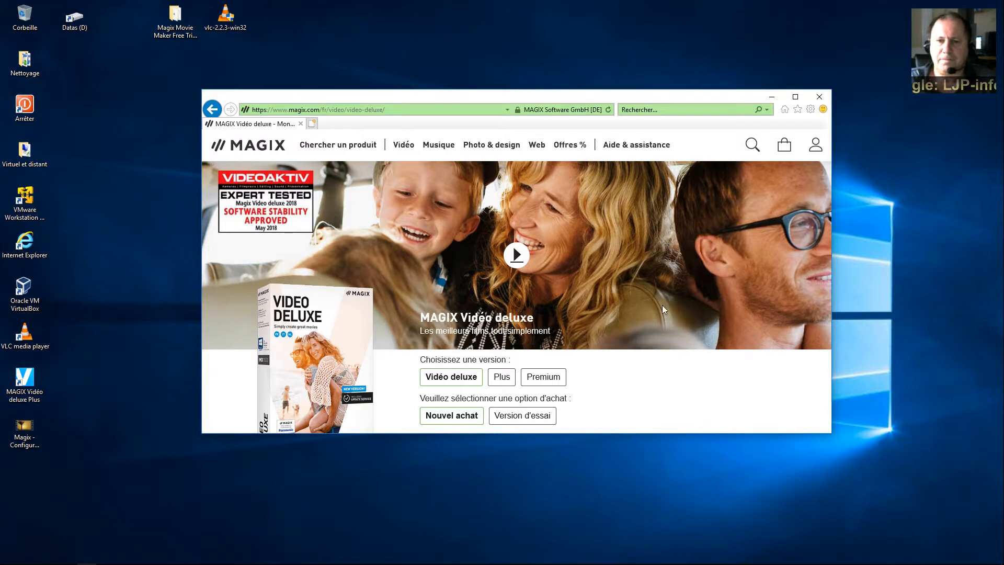
{"action": "scroll", "coordinate": [661, 314], "scroll_direction": "down", "scroll_amount": 3}
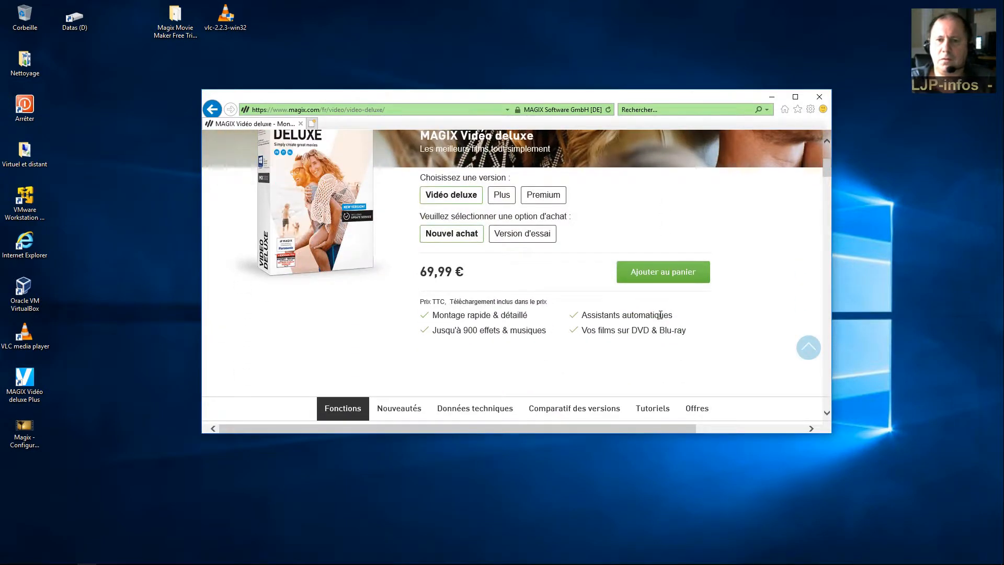
{"action": "left_click", "coordinate": [818, 98]}
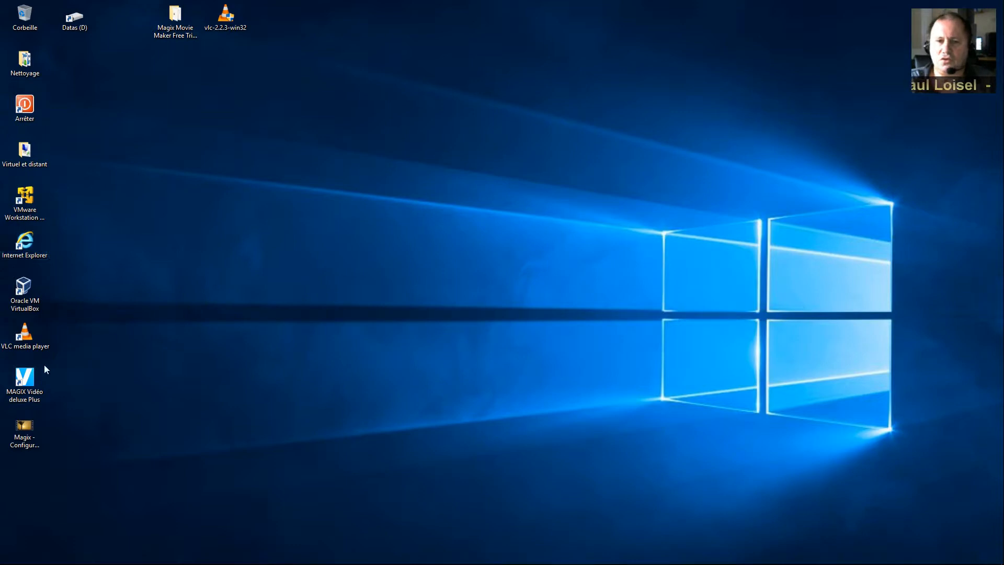
Step: Launch MAGIX Vidéo deluxe Plus as a trial version, dismissing the export limit notice and the project creation dialog
{"action": "left_click", "coordinate": [31, 384]}
{"action": "double_click", "coordinate": [31, 384]}
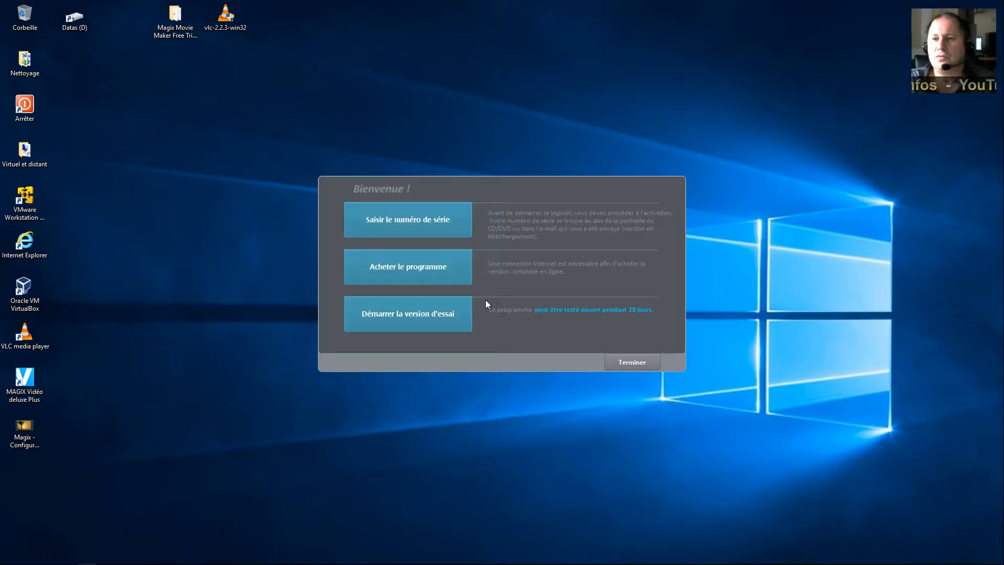
{"action": "left_click", "coordinate": [415, 314]}
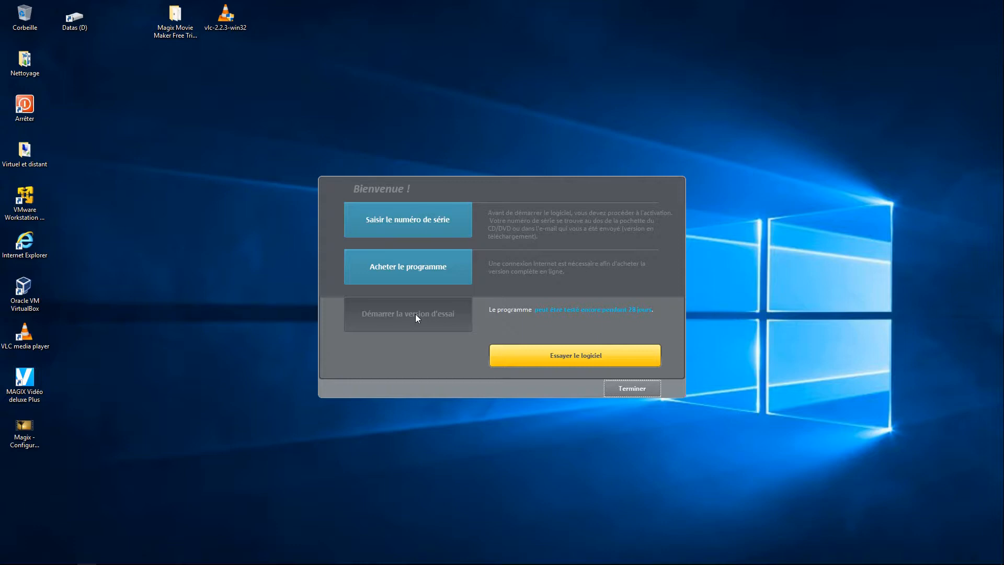
{"action": "left_click", "coordinate": [556, 357]}
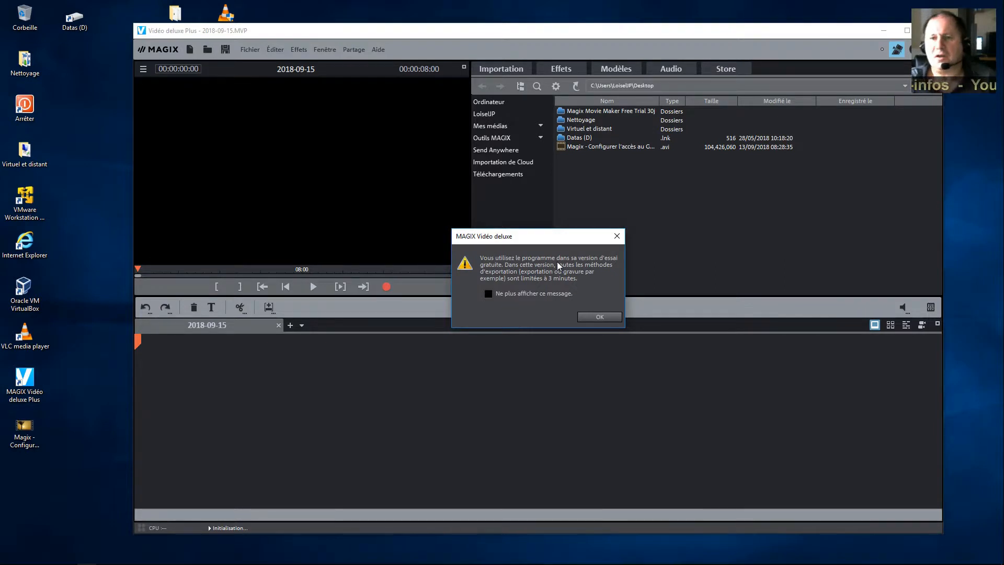
{"action": "left_click", "coordinate": [600, 318]}
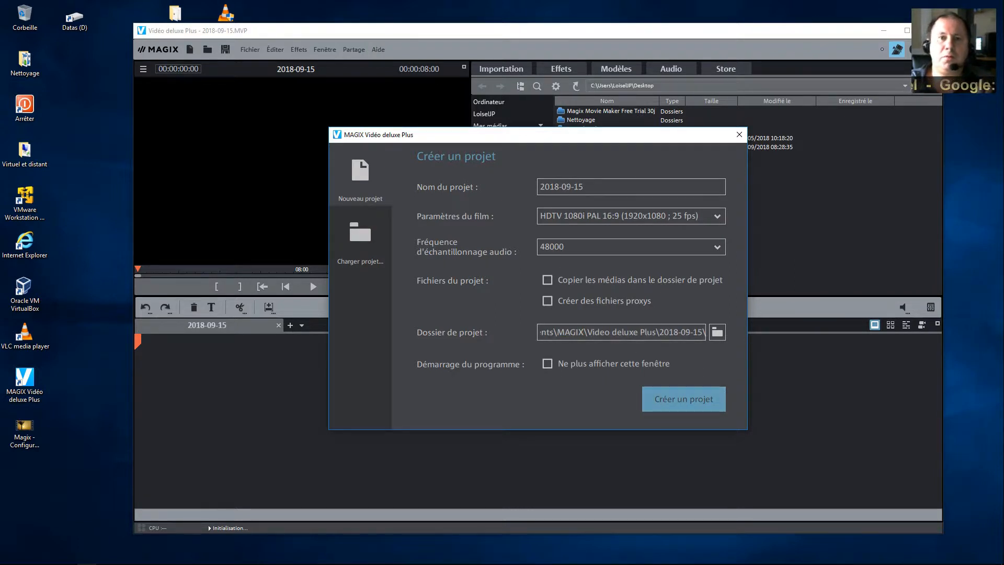
{"action": "left_click", "coordinate": [739, 136]}
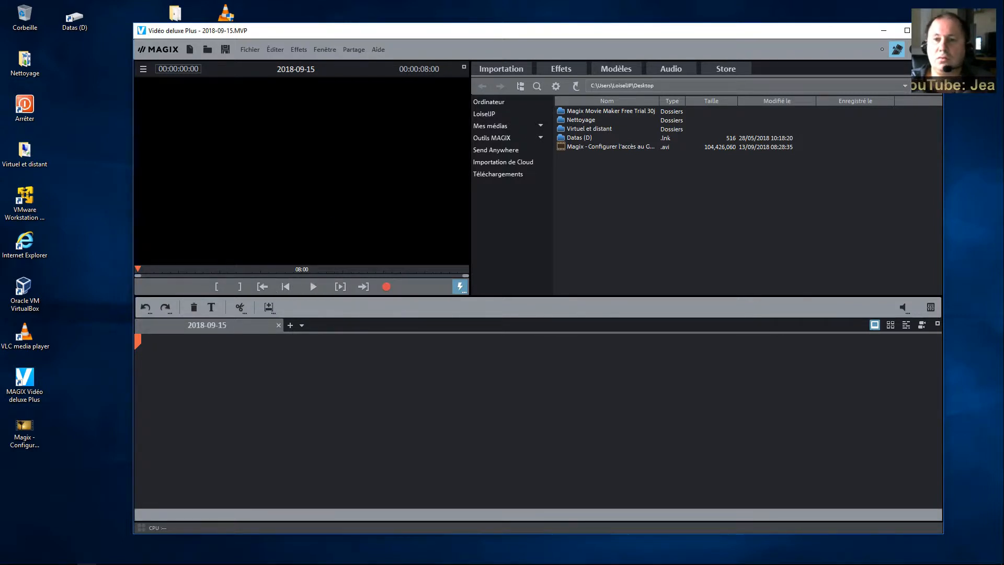
Step: View the available recording sources and the preview monitor's display options, closing each of them
{"action": "left_click", "coordinate": [385, 288]}
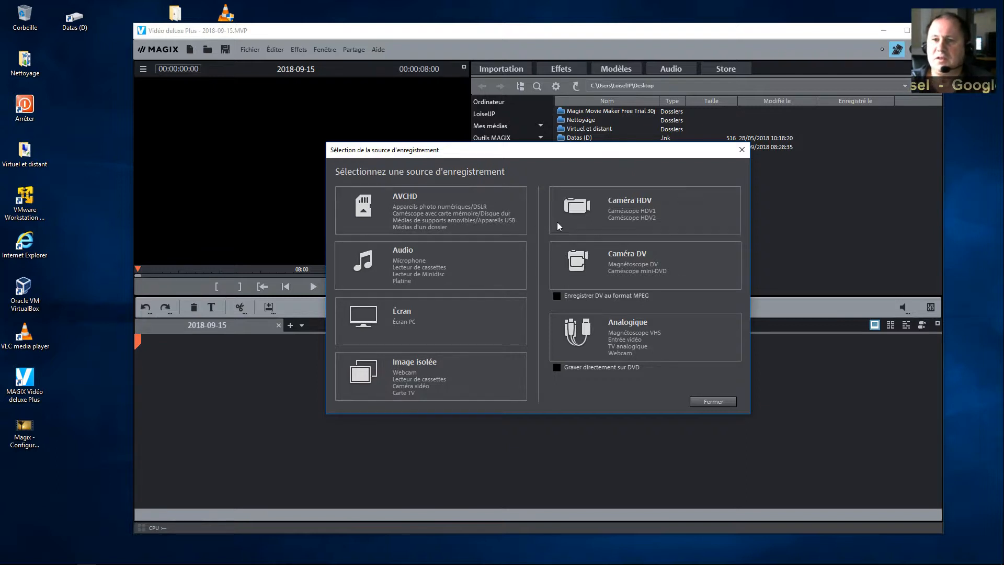
{"action": "left_click", "coordinate": [714, 401]}
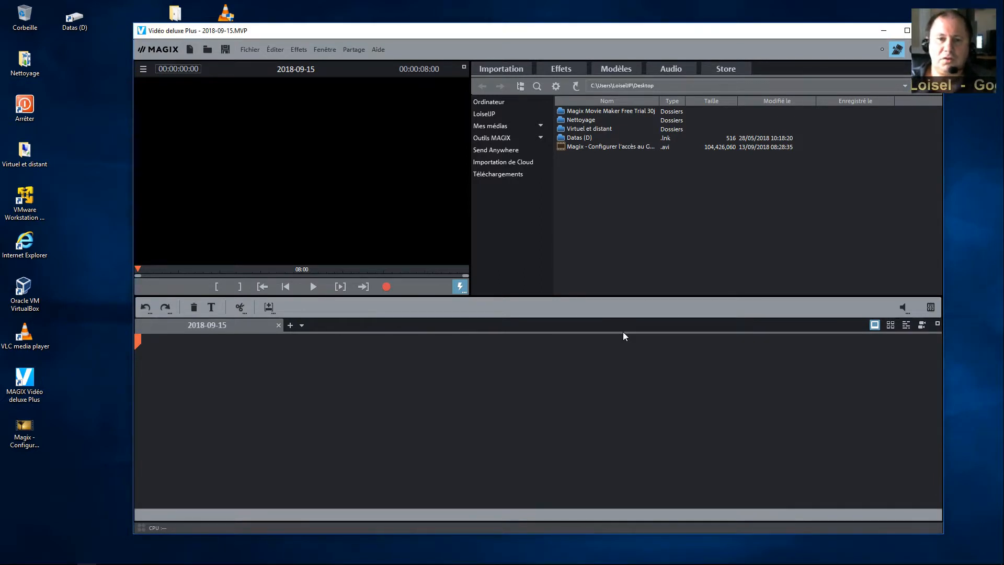
{"action": "right_click", "coordinate": [300, 150]}
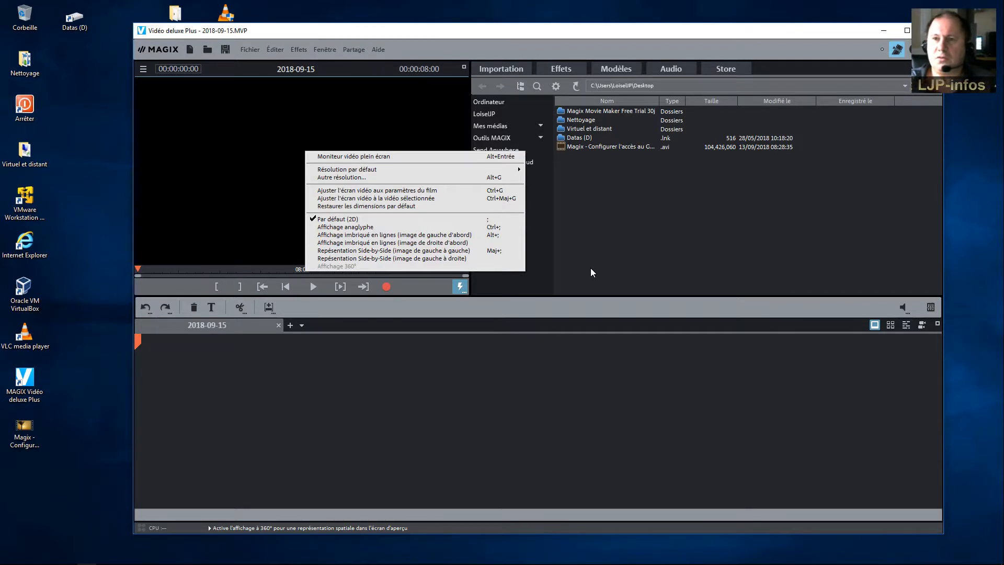
{"action": "key", "text": "Escape"}
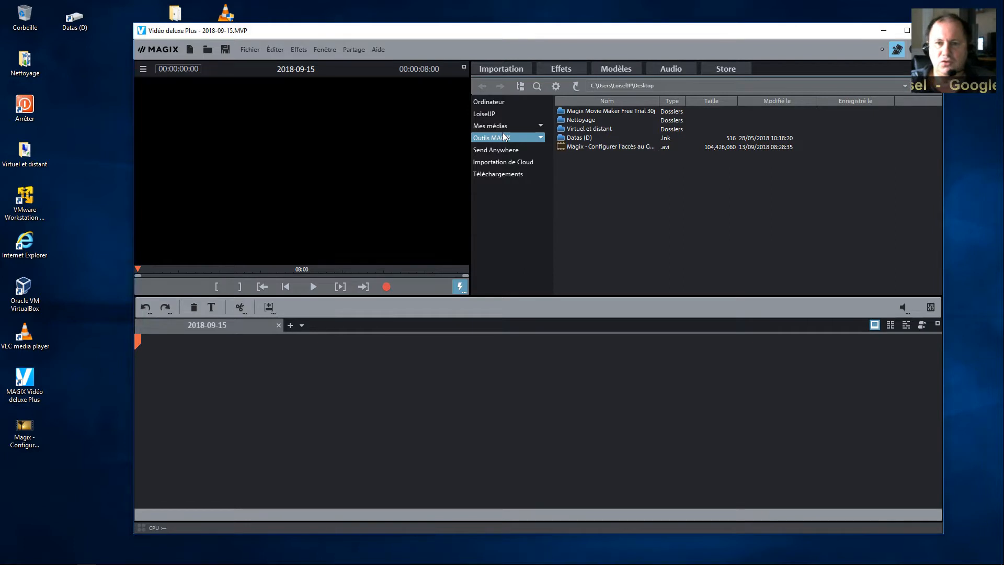
Step: Browse the computer's drives and the user's personal folder in the import area, and open the Bureau folder
{"action": "left_click", "coordinate": [495, 103]}
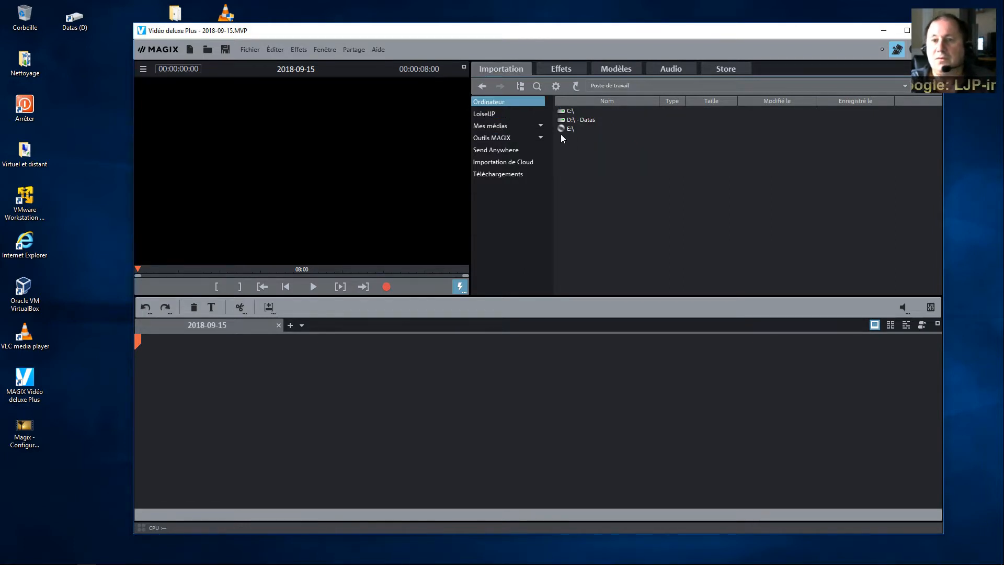
{"action": "left_click", "coordinate": [496, 111]}
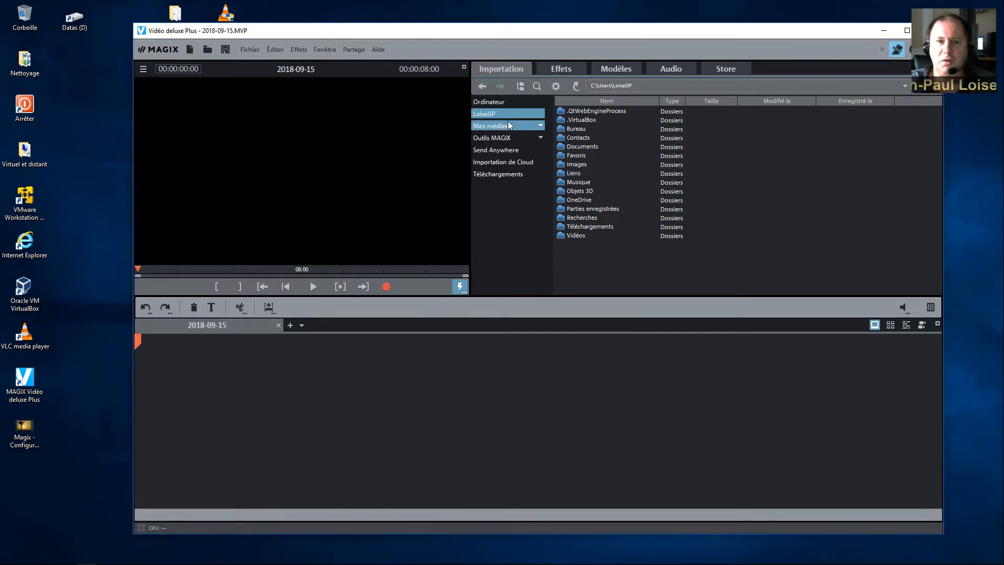
{"action": "left_click", "coordinate": [577, 130]}
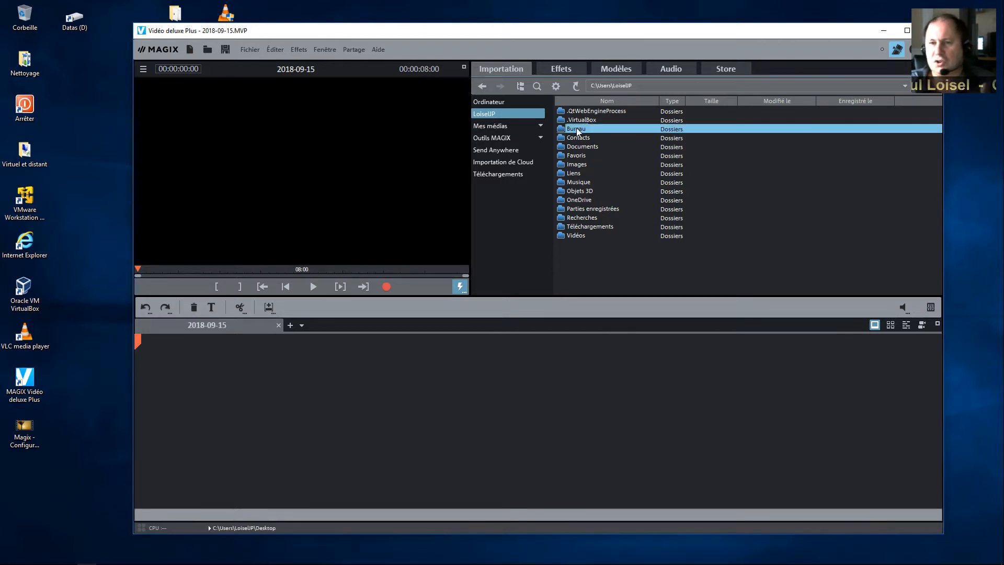
{"action": "double_click", "coordinate": [577, 130]}
Step: Play the video "Magix - Configurer l'accès au GodMode.avi" in the preview monitor
{"action": "mouse_move", "coordinate": [582, 147]}
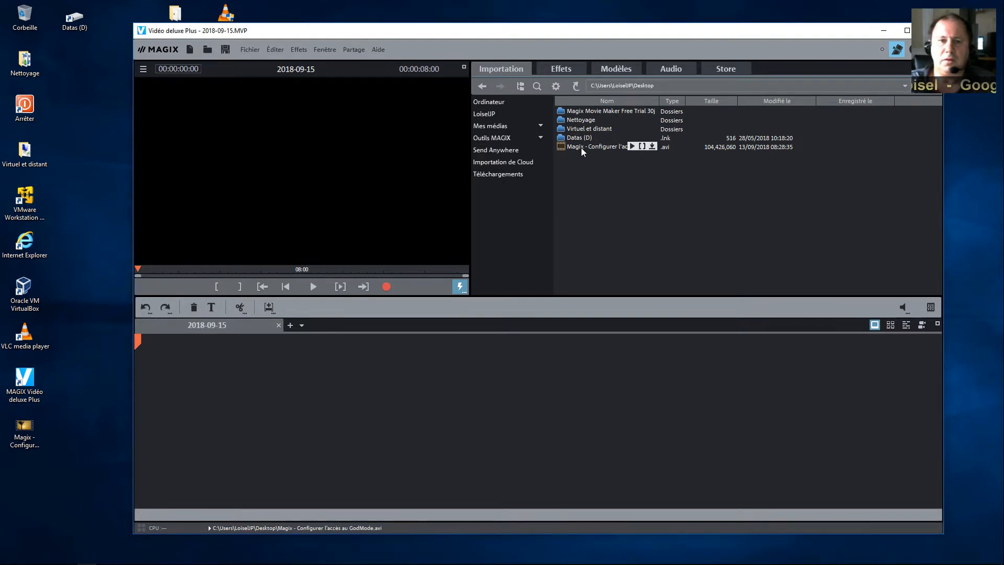
{"action": "left_click", "coordinate": [581, 147]}
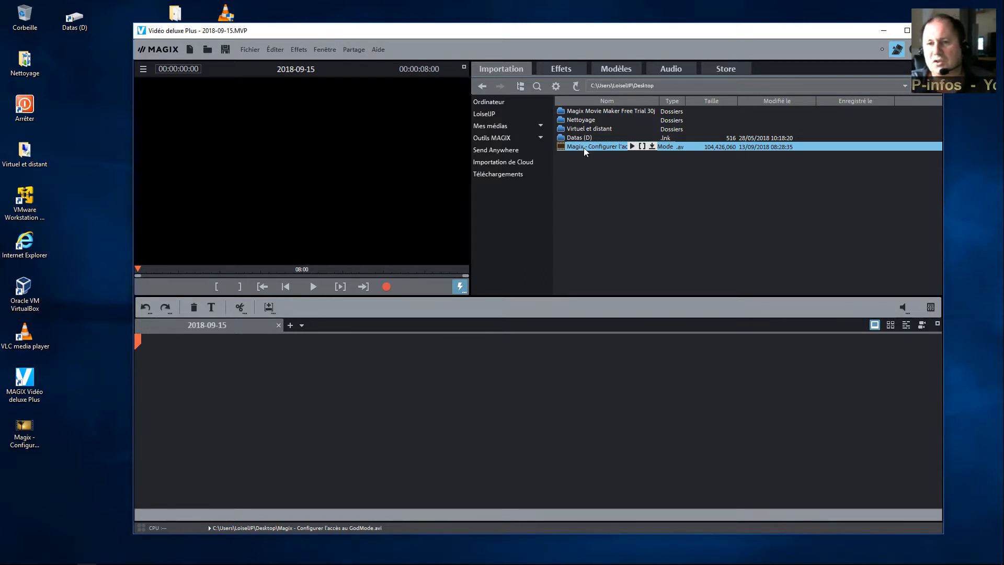
{"action": "double_click", "coordinate": [586, 147]}
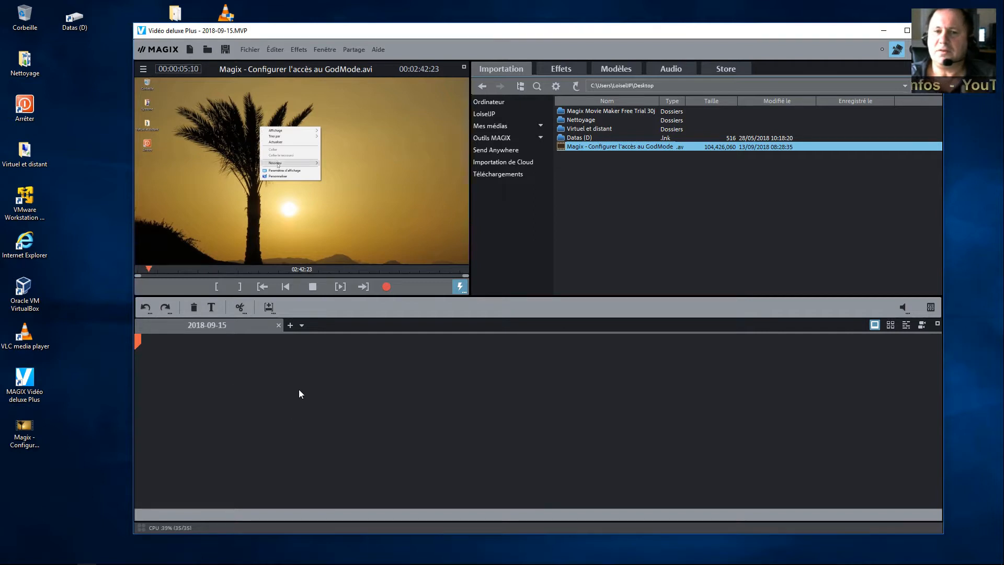
Step: Add "Magix - Configurer l'accès au GodMode.avi" to the project without adjusting the film settings to the file
{"action": "mouse_move", "coordinate": [573, 146]}
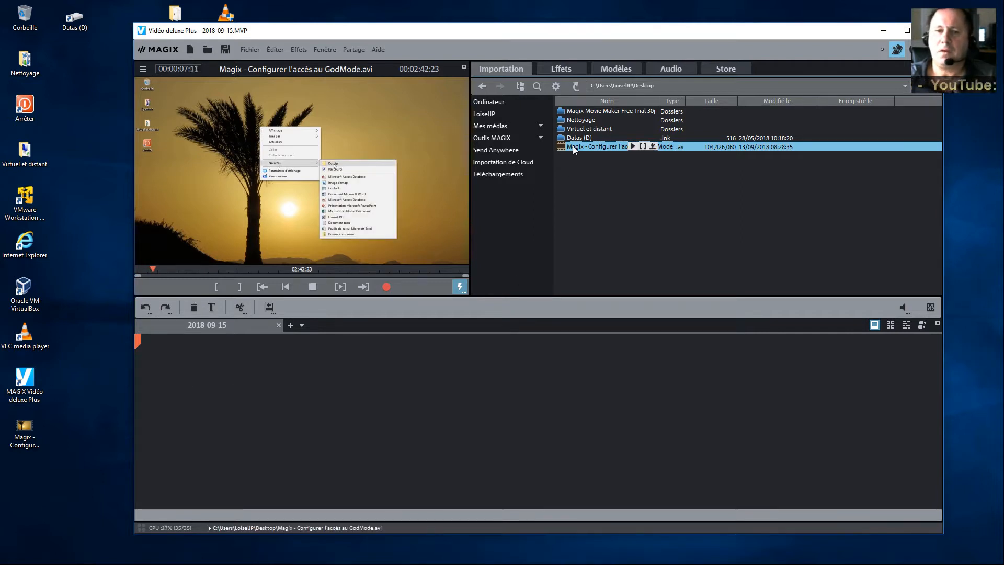
{"action": "left_click_drag", "start_coordinate": [573, 146], "coordinate": [262, 379]}
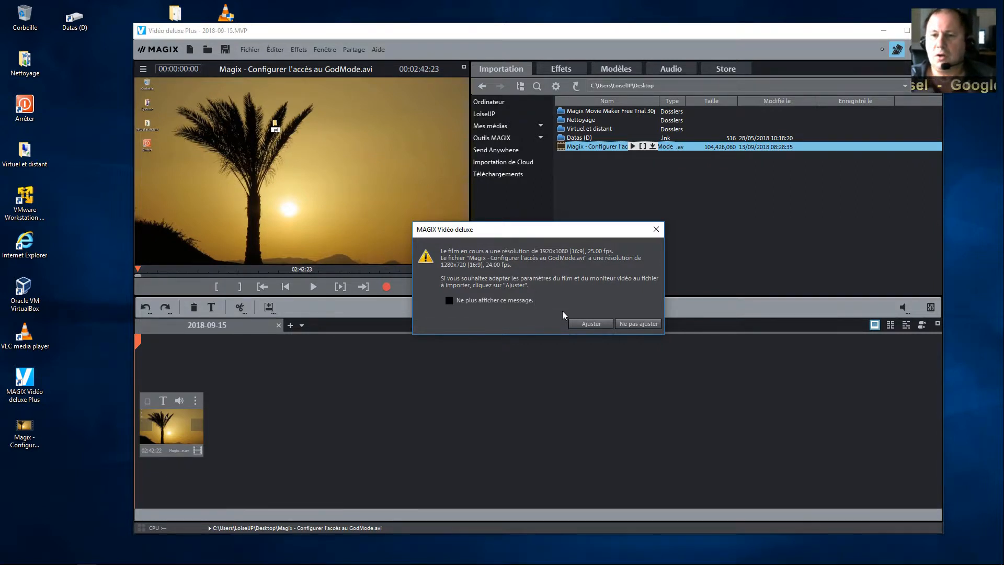
{"action": "left_click", "coordinate": [638, 324]}
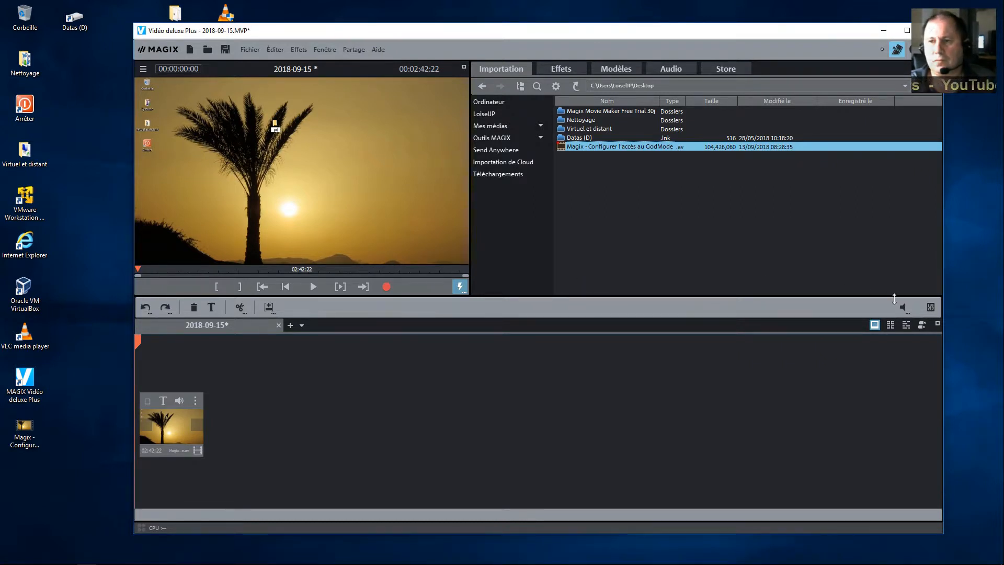
Step: Show the project in timeline view and widen the program window
{"action": "left_click", "coordinate": [906, 326]}
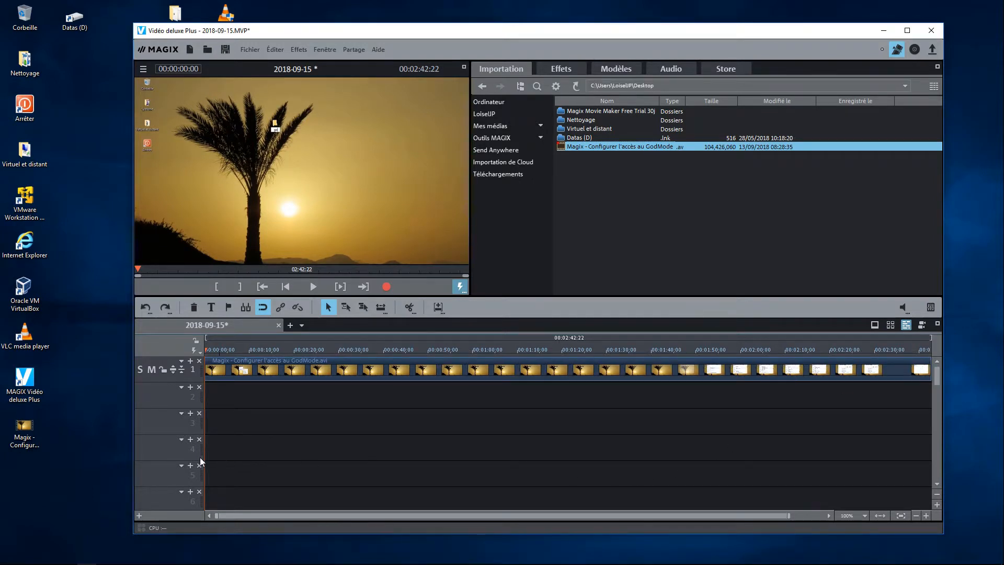
{"action": "left_click_drag", "start_coordinate": [134, 458], "coordinate": [45, 459]}
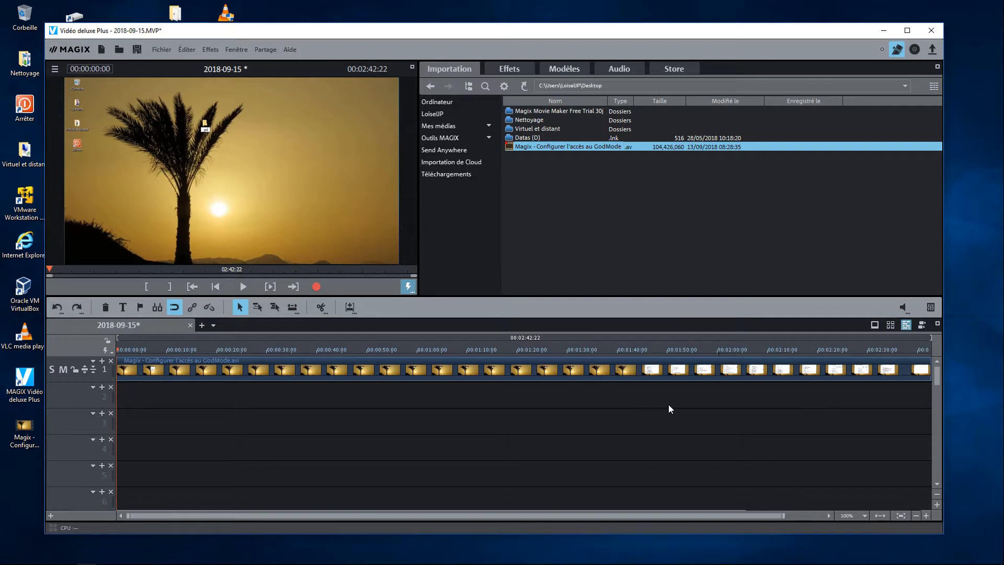
Step: Preview the clip's frames at about 15, 25 and 35 seconds by moving the playhead along the timeline
{"action": "left_click", "coordinate": [194, 350]}
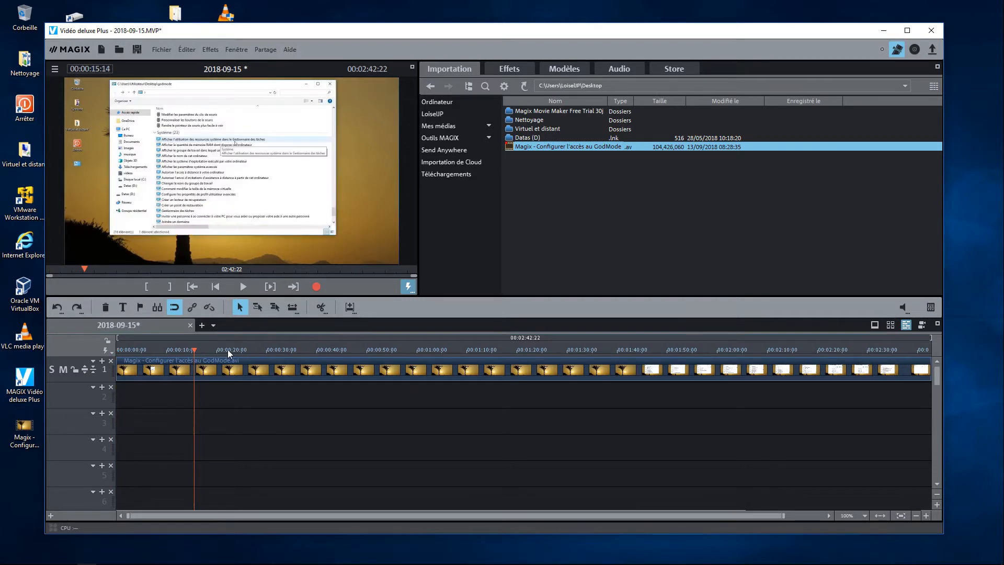
{"action": "left_click", "coordinate": [244, 349]}
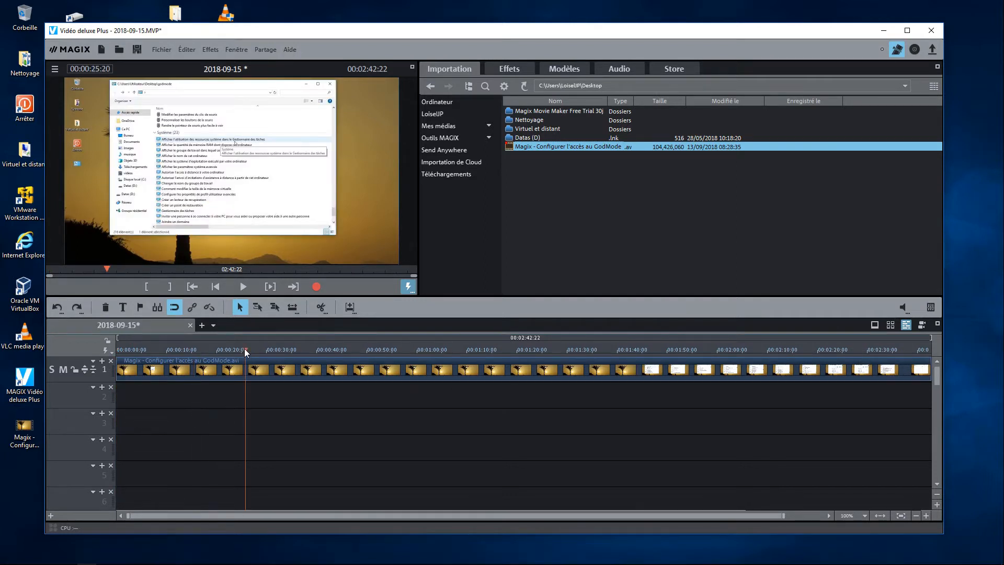
{"action": "left_click", "coordinate": [294, 353]}
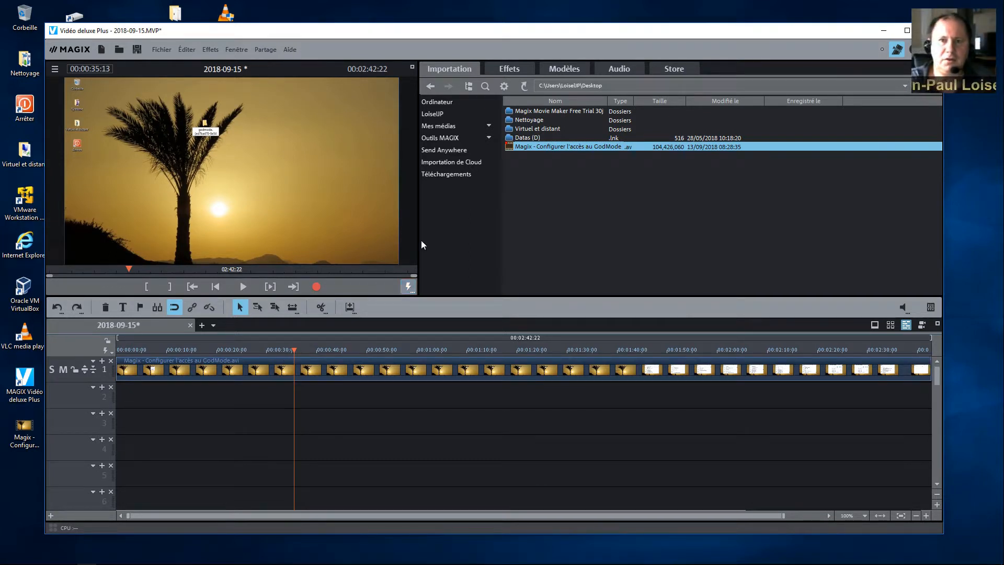
Step: Browse the video effects Couleur, Correction couleur and Distorsion, and return to the Couleur effect
{"action": "left_click", "coordinate": [509, 69]}
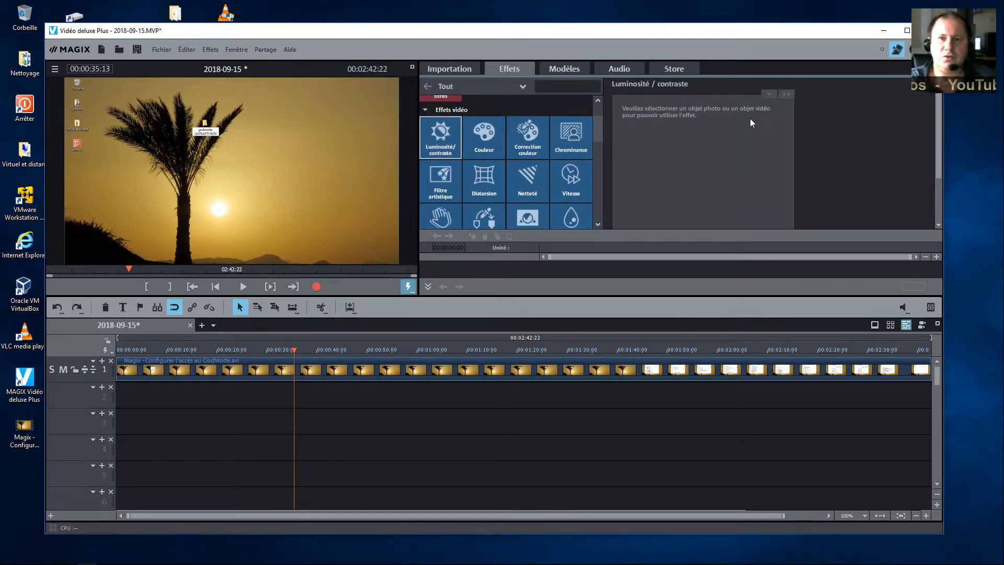
{"action": "left_click", "coordinate": [491, 146]}
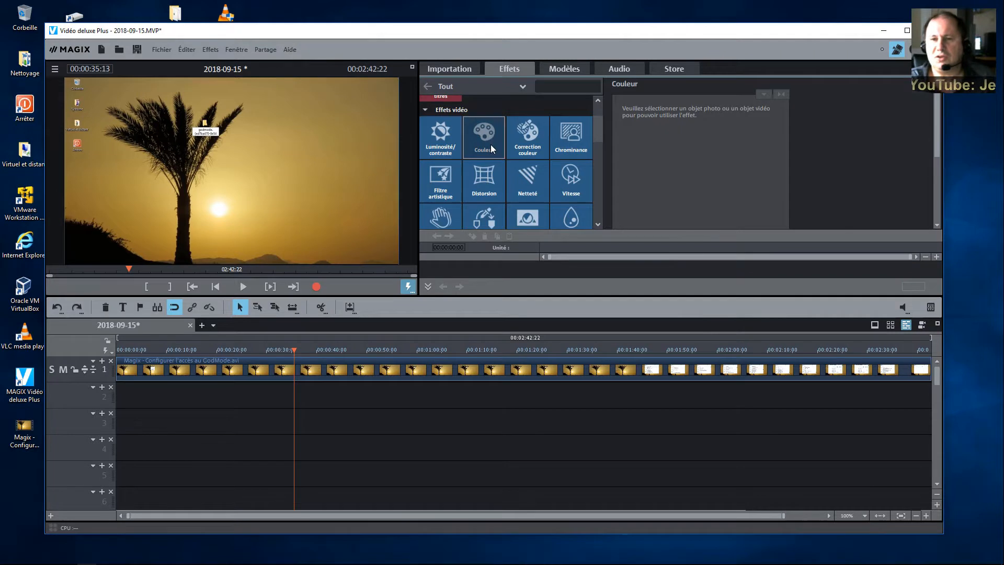
{"action": "left_click", "coordinate": [525, 142]}
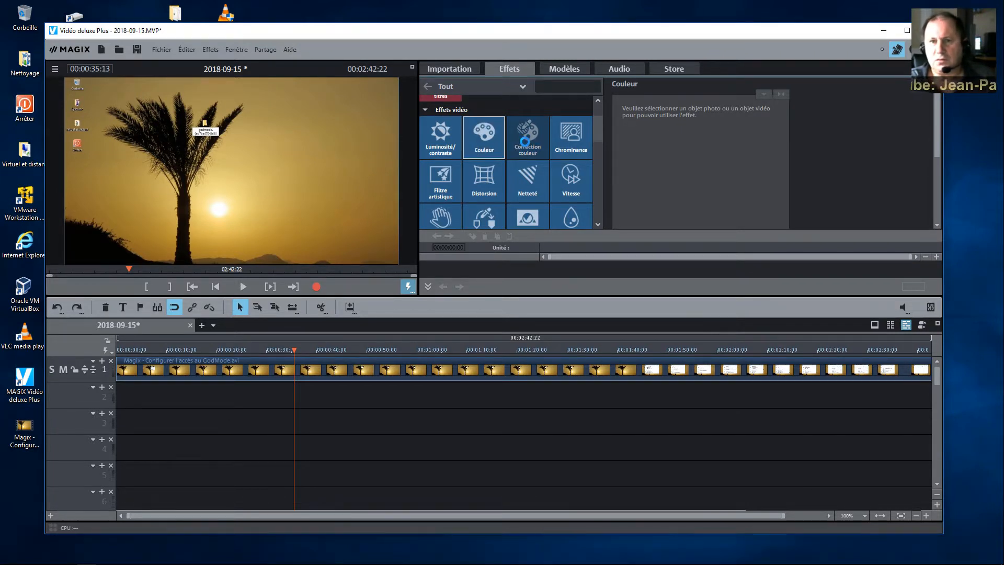
{"action": "left_click", "coordinate": [487, 181]}
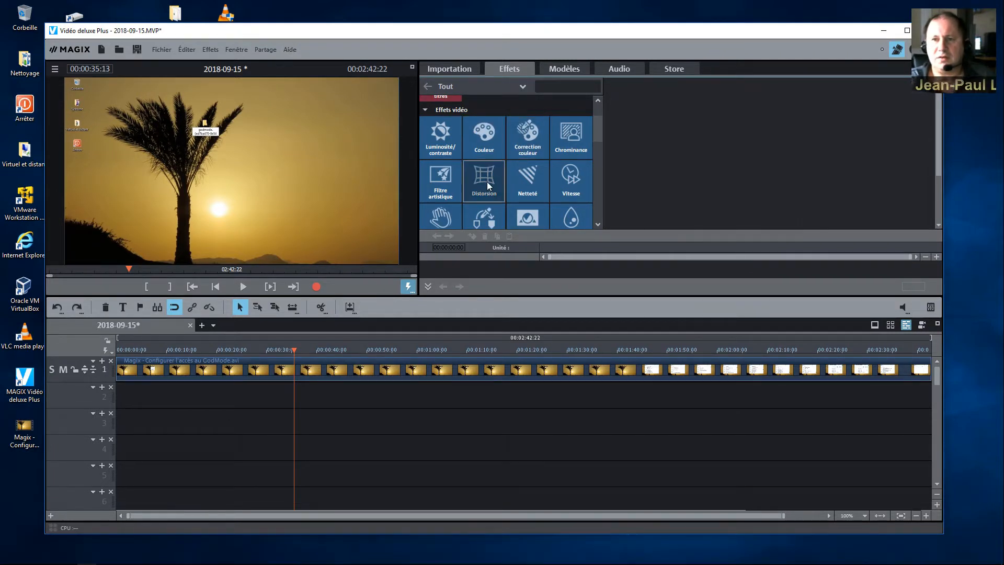
{"action": "left_click", "coordinate": [482, 141]}
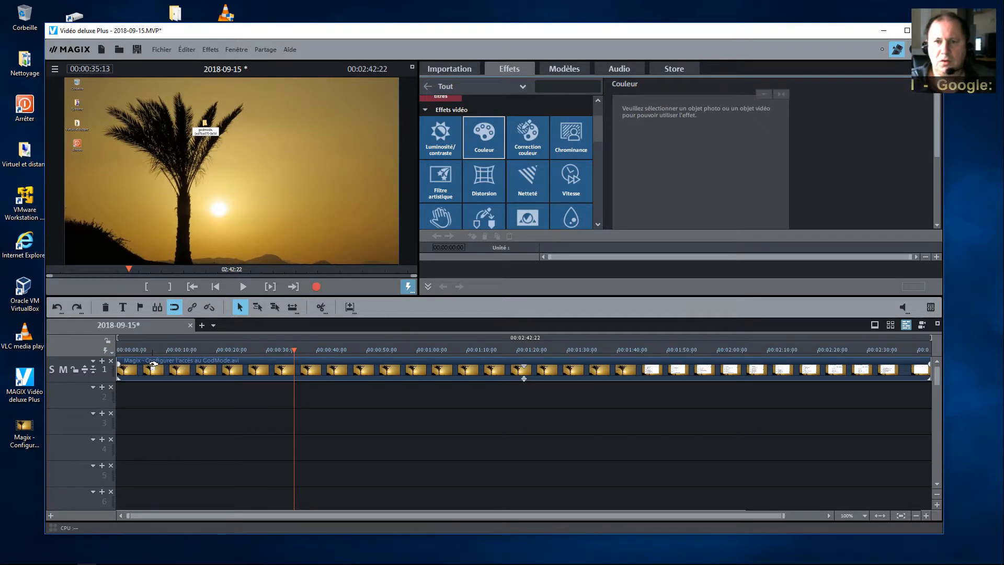
Step: Shift the clip about 5 seconds later on track 1 and select it to access its Couleur effect settings
{"action": "left_click_drag", "start_coordinate": [153, 362], "coordinate": [183, 360]}
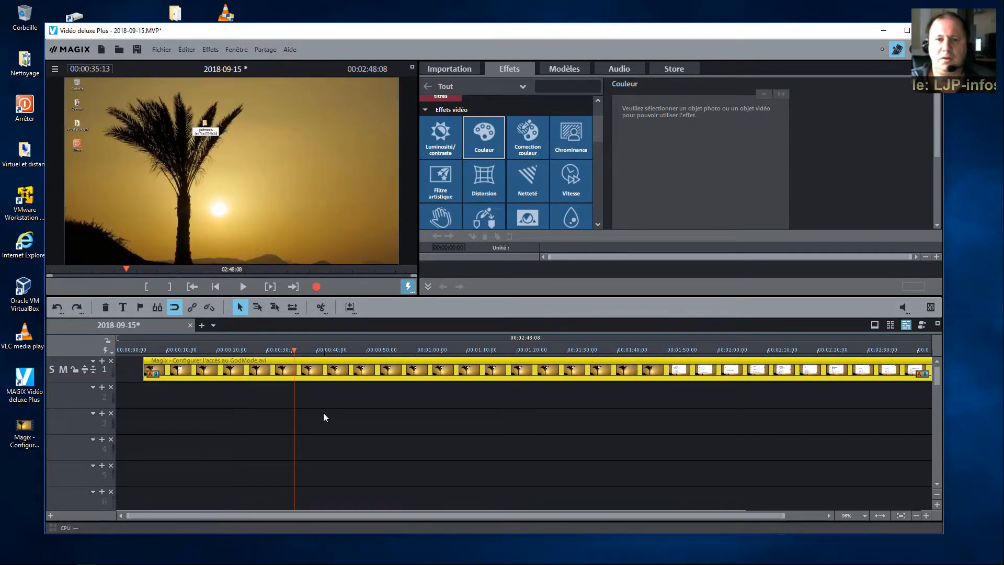
{"action": "left_click", "coordinate": [492, 139]}
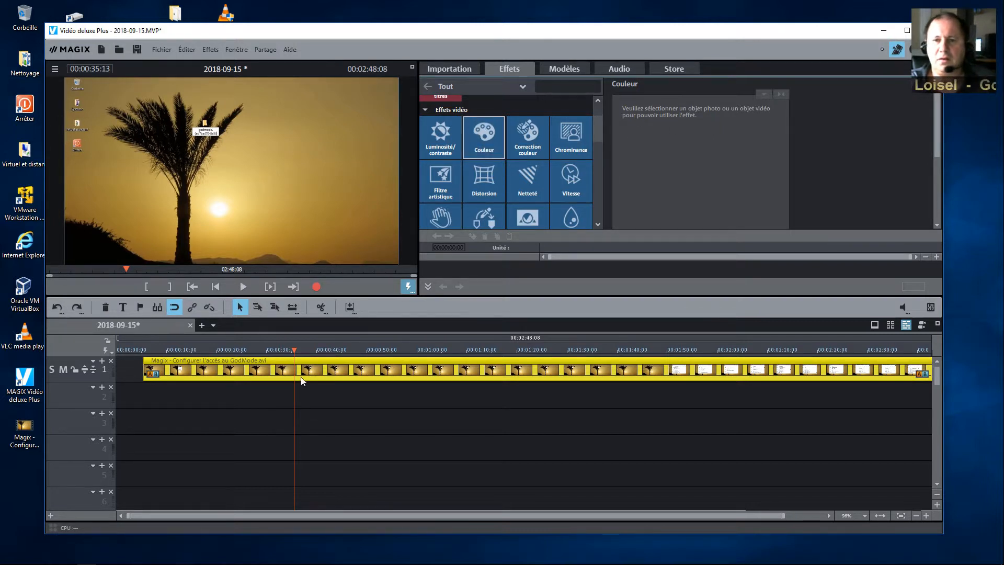
{"action": "left_click", "coordinate": [267, 376]}
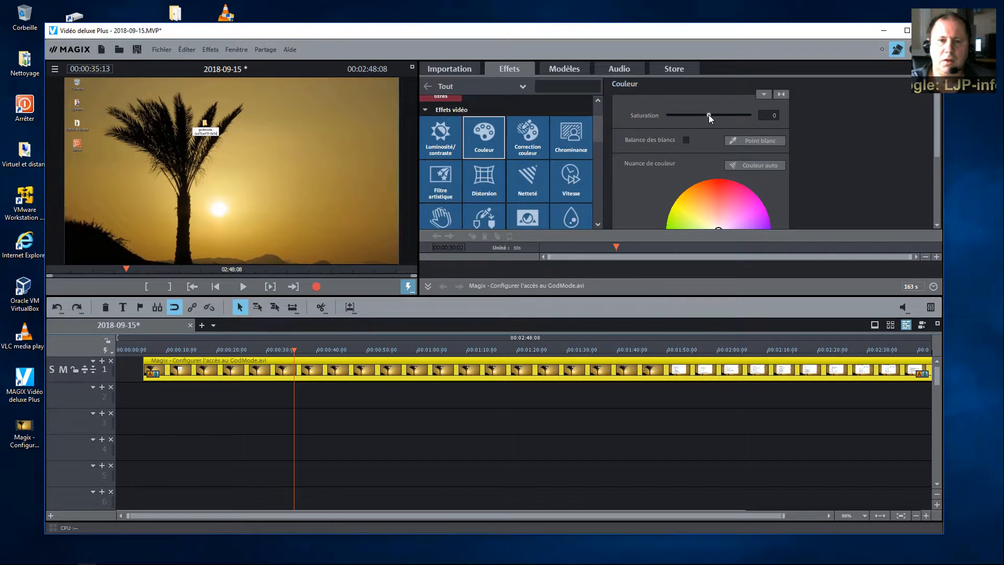
Step: Set the clip's Saturation to 54 and shift its colour tint on the colour wheel to the red edge
{"action": "left_click_drag", "start_coordinate": [708, 115], "coordinate": [720, 115]}
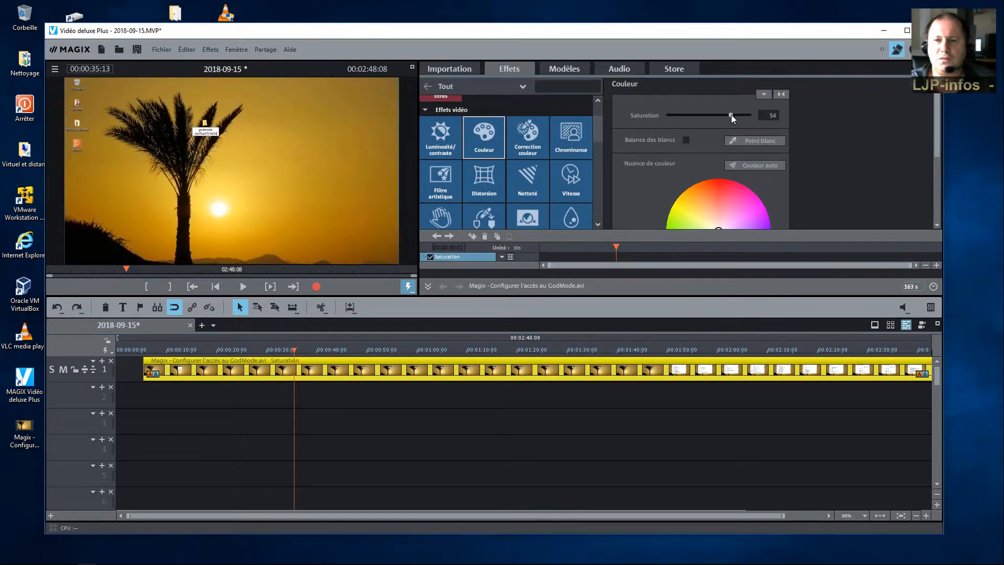
{"action": "left_click_drag", "start_coordinate": [728, 194], "coordinate": [688, 217]}
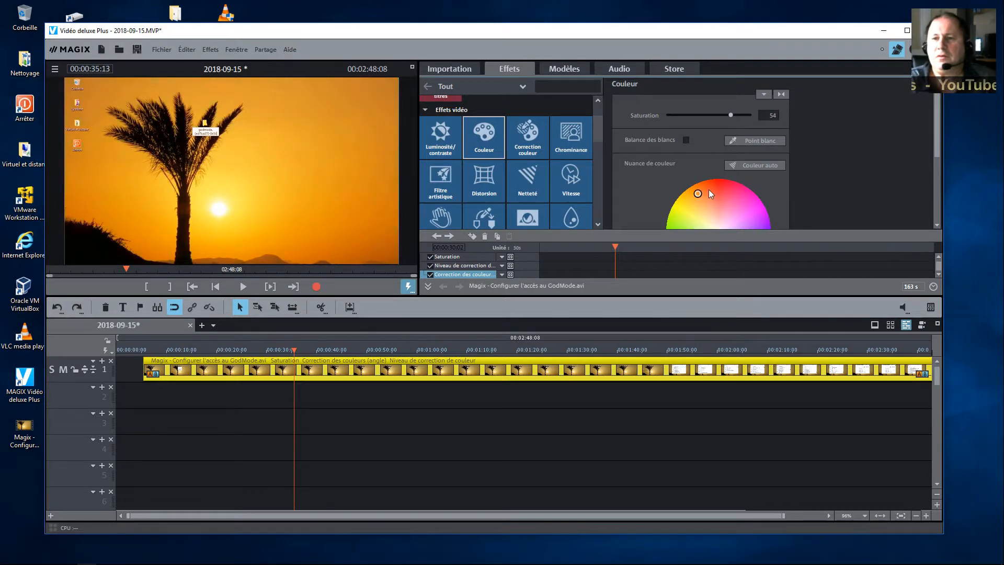
{"action": "mouse_move", "coordinate": [741, 194]}
{"action": "left_mouse_down"}
{"action": "mouse_move", "coordinate": [751, 211]}
{"action": "mouse_move", "coordinate": [693, 214]}
{"action": "left_mouse_up"}
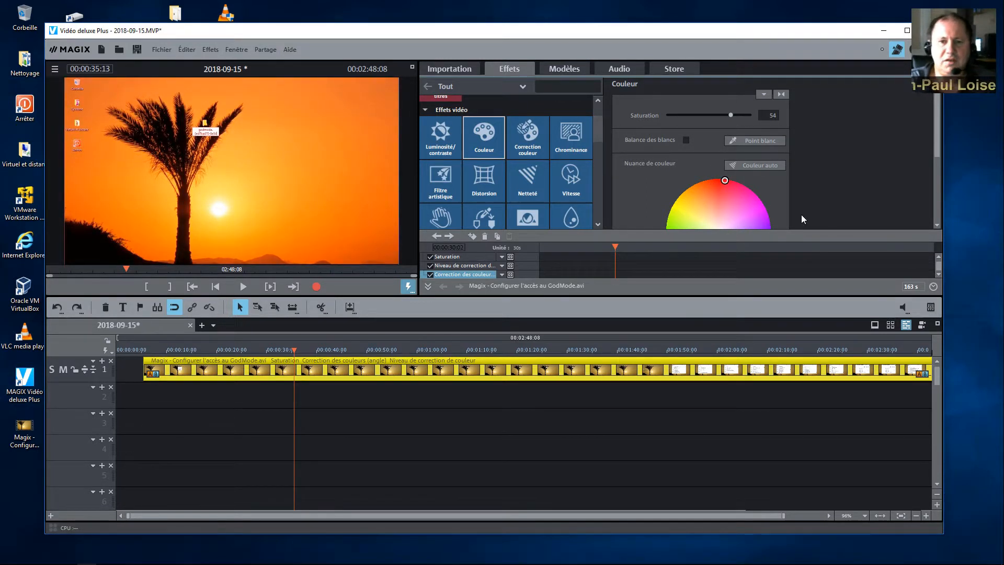
Step: Disable the clip's saturation and two colour correction effects, and view the effect mask selection without choosing a mask
{"action": "left_click", "coordinate": [442, 258]}
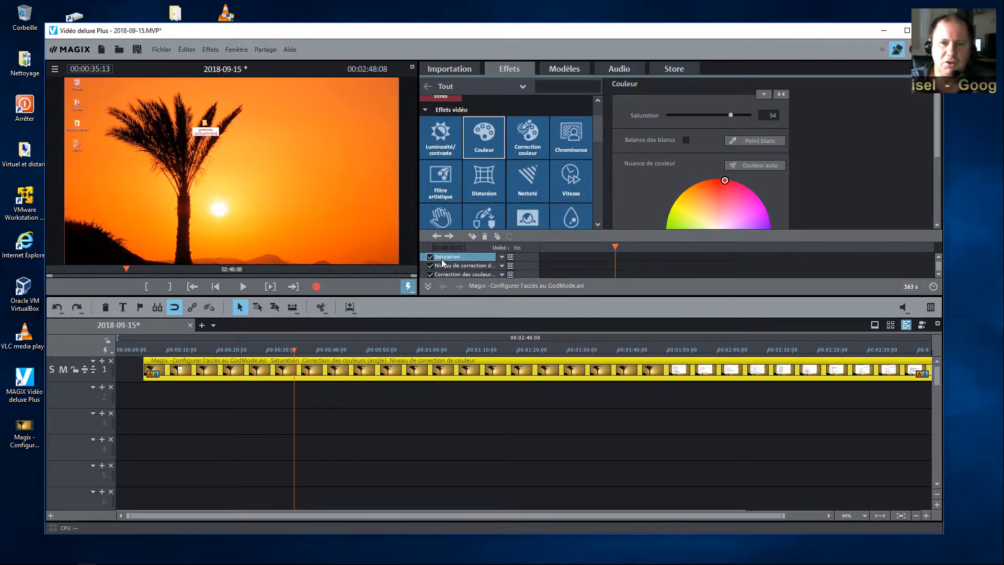
{"action": "left_click", "coordinate": [430, 259]}
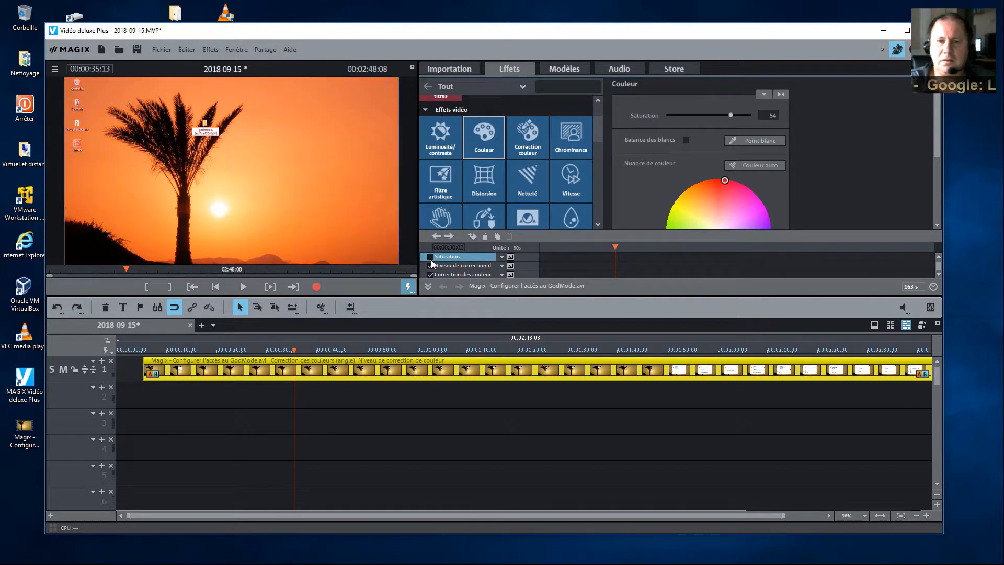
{"action": "left_click", "coordinate": [430, 265]}
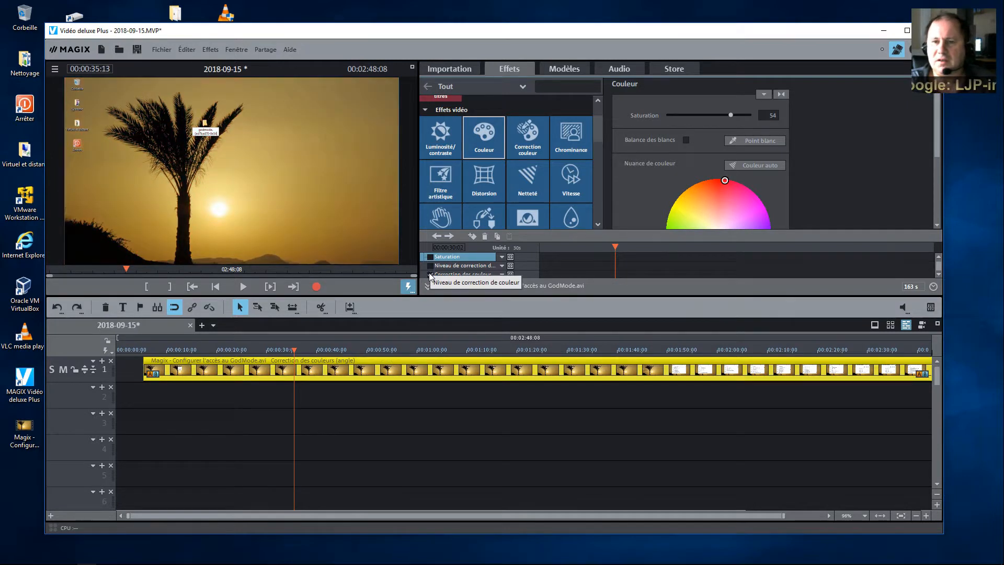
{"action": "left_click", "coordinate": [429, 274]}
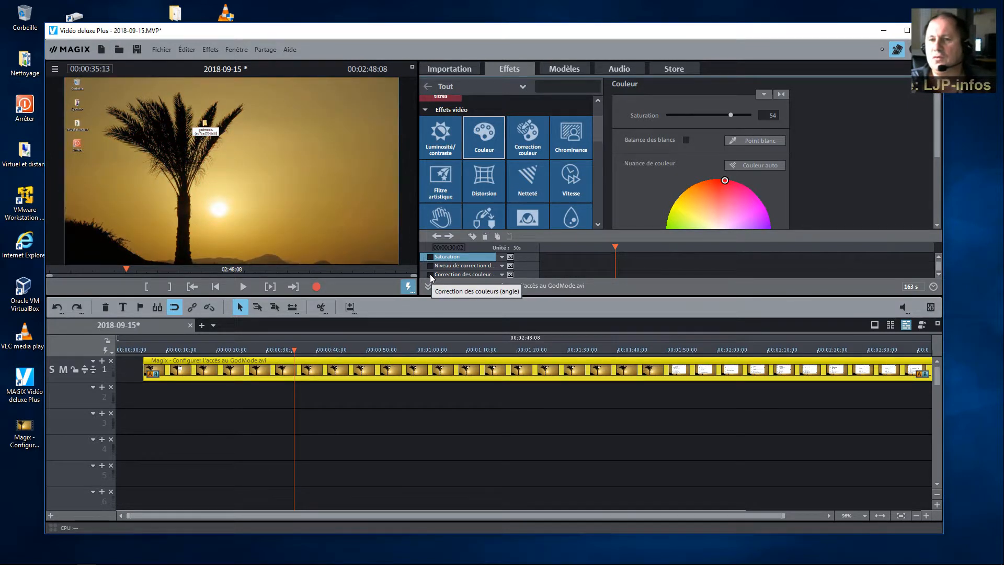
{"action": "left_click", "coordinate": [511, 265]}
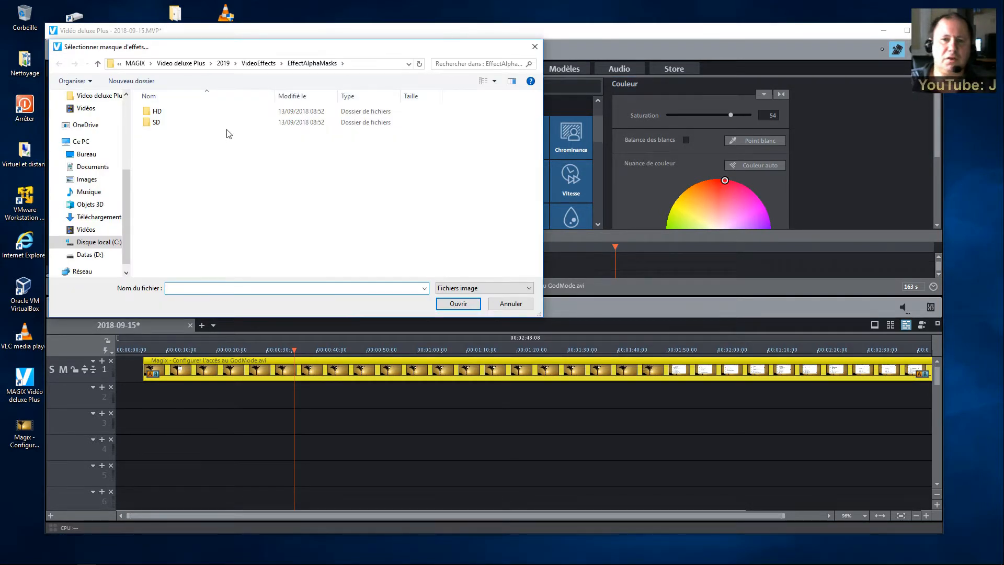
{"action": "left_click", "coordinate": [519, 307]}
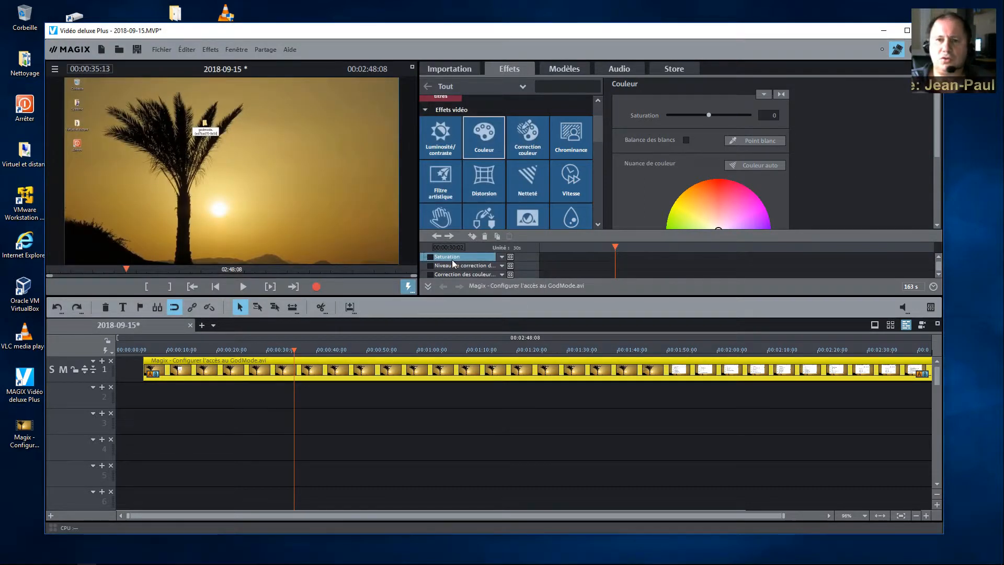
Step: Delete the Saturation, Niveau de correction de couleur and Correction des couleurs (angle) effects from the clip
{"action": "right_click", "coordinate": [454, 261]}
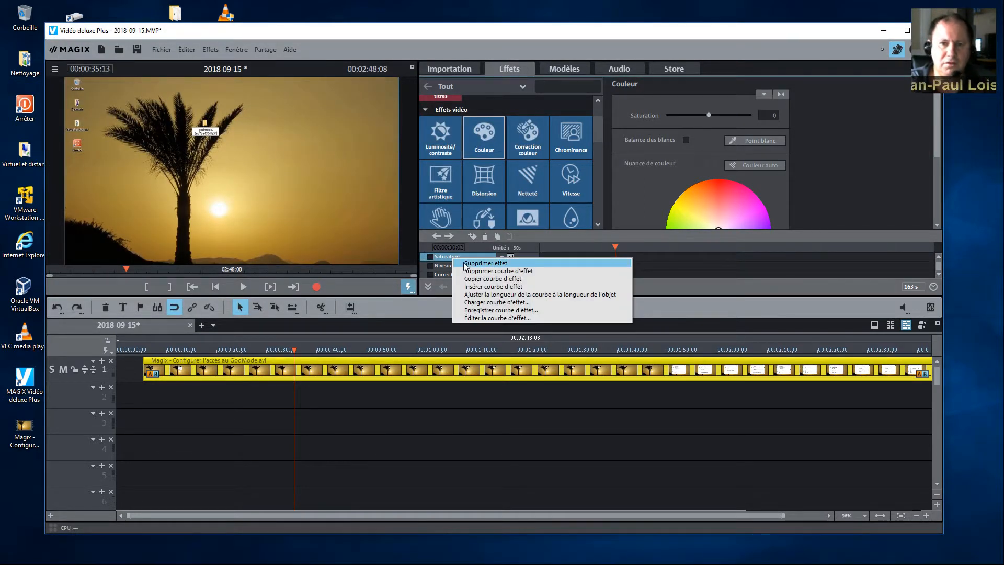
{"action": "left_click", "coordinate": [466, 264]}
{"action": "right_click", "coordinate": [463, 260]}
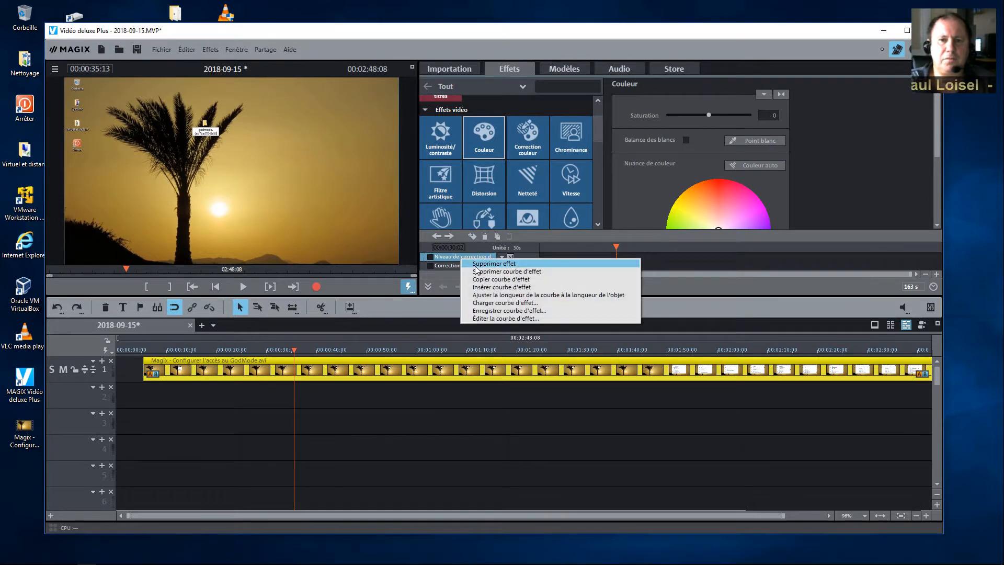
{"action": "left_click", "coordinate": [476, 264]}
{"action": "right_click", "coordinate": [460, 256]}
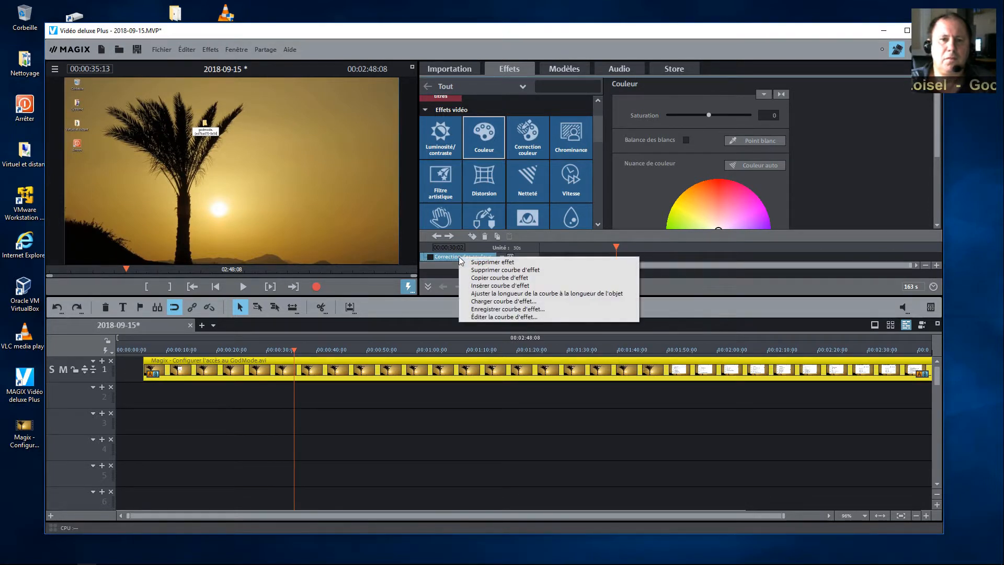
{"action": "left_click", "coordinate": [477, 262]}
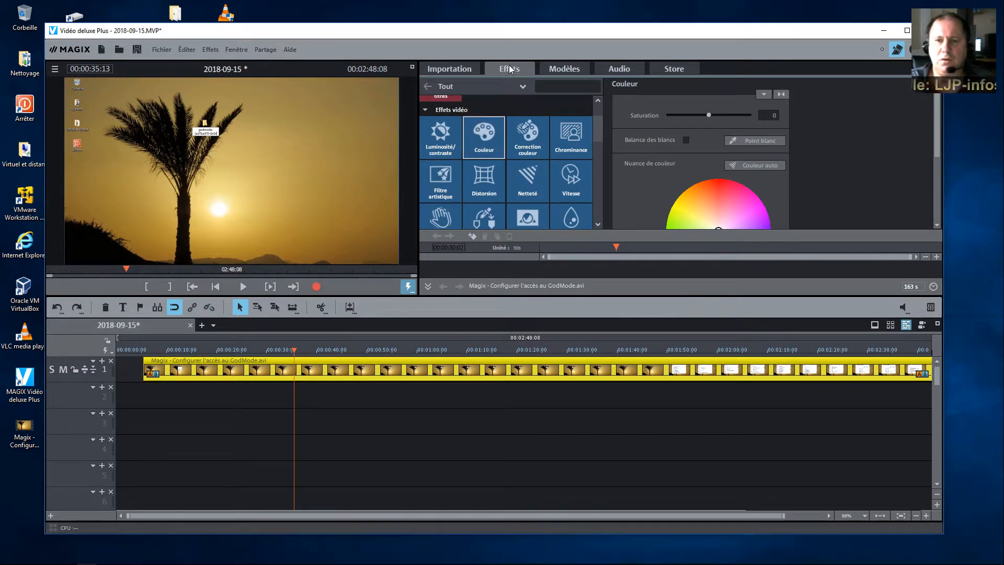
Step: Browse the available transition, title and film templates, and display the Polices de caractères Basic title templates
{"action": "left_click", "coordinate": [552, 72]}
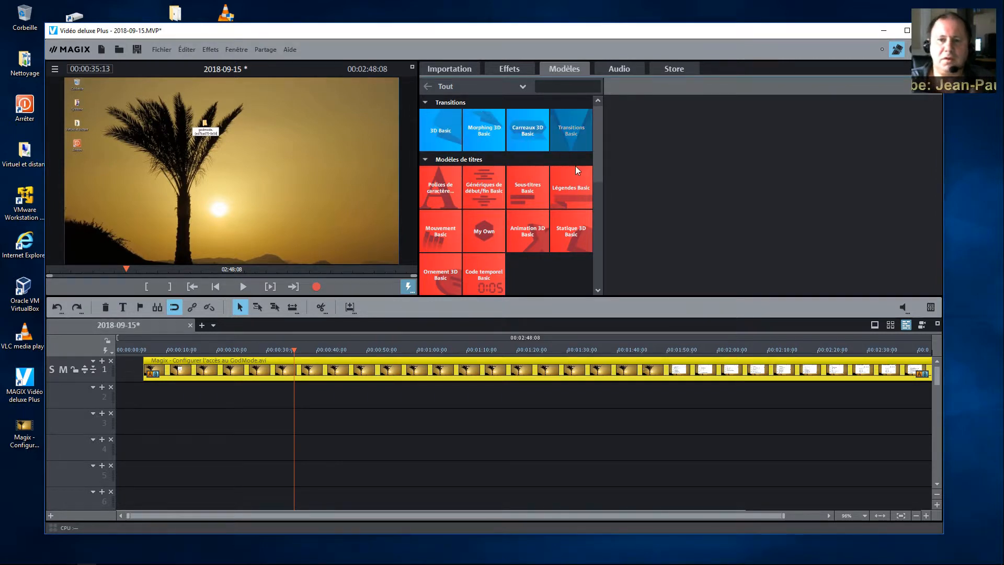
{"action": "scroll", "coordinate": [600, 179], "scroll_direction": "down", "scroll_amount": 3}
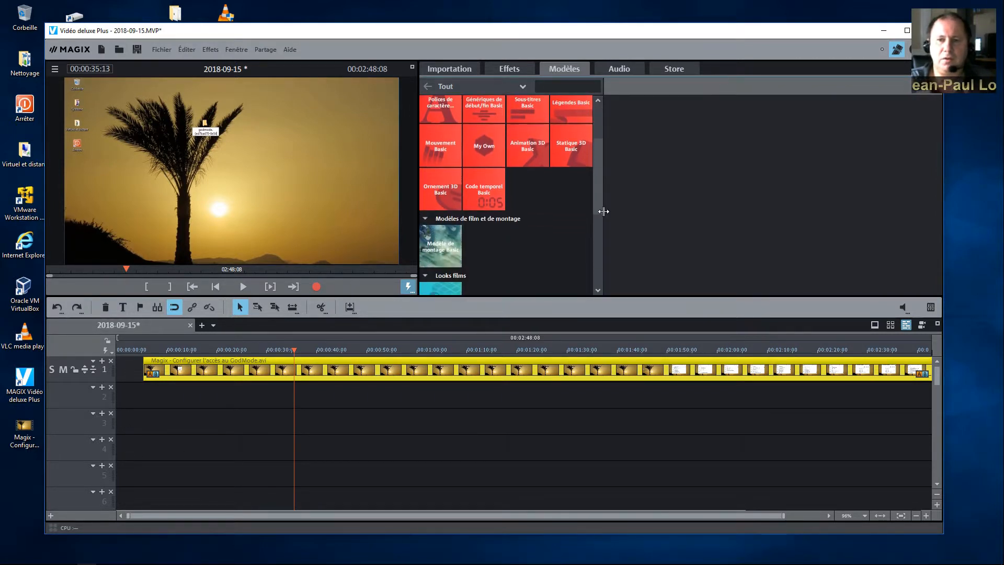
{"action": "scroll", "coordinate": [603, 211], "scroll_direction": "down", "scroll_amount": 3}
{"action": "scroll", "coordinate": [600, 251], "scroll_direction": "up", "scroll_amount": 3}
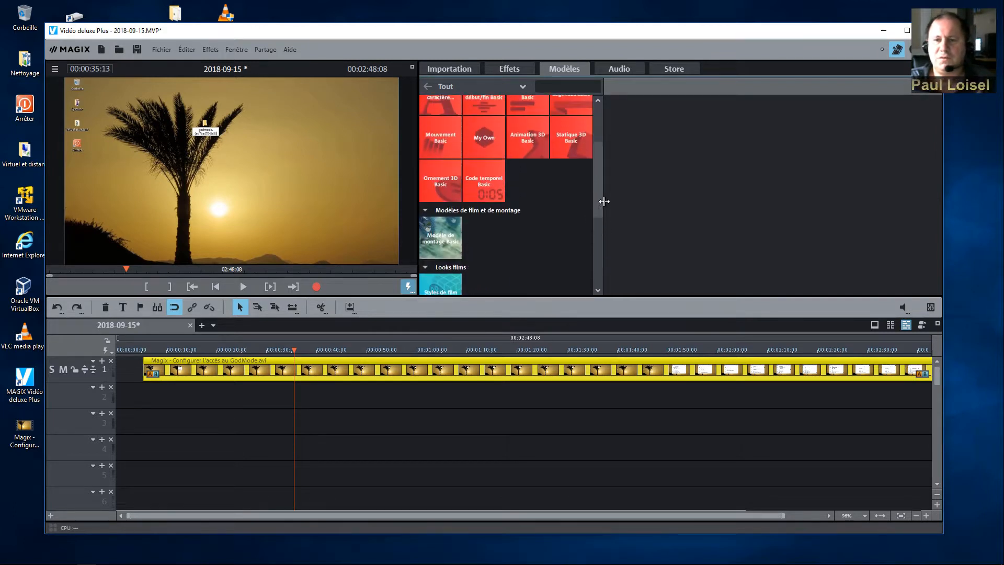
{"action": "scroll", "coordinate": [601, 180], "scroll_direction": "up", "scroll_amount": 3}
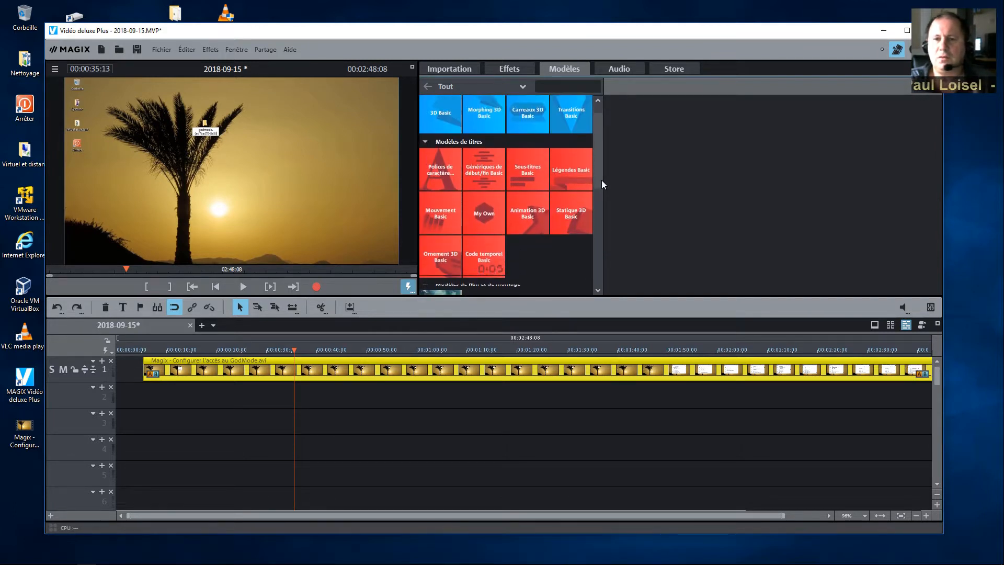
{"action": "left_click", "coordinate": [447, 177]}
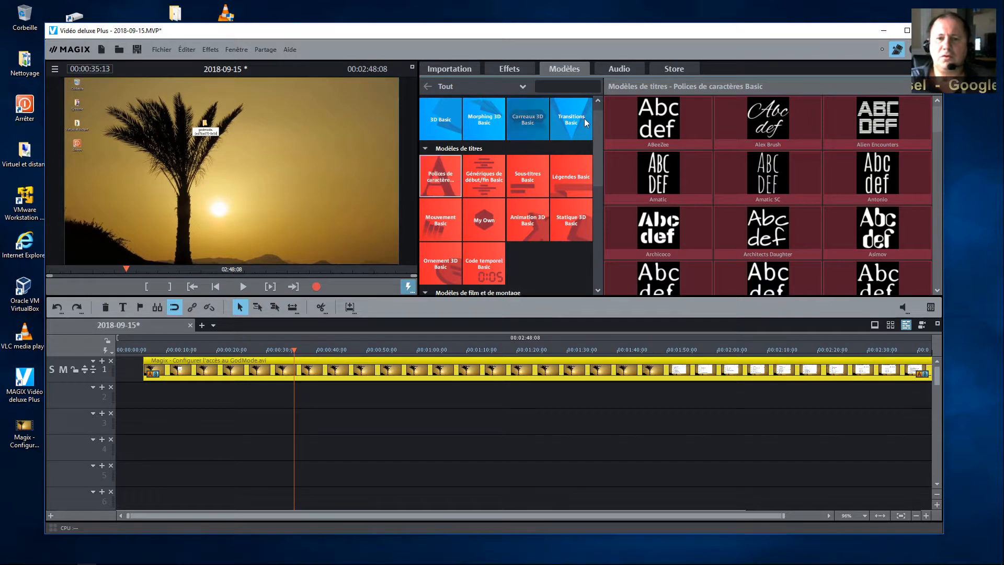
{"action": "mouse_move", "coordinate": [655, 118]}
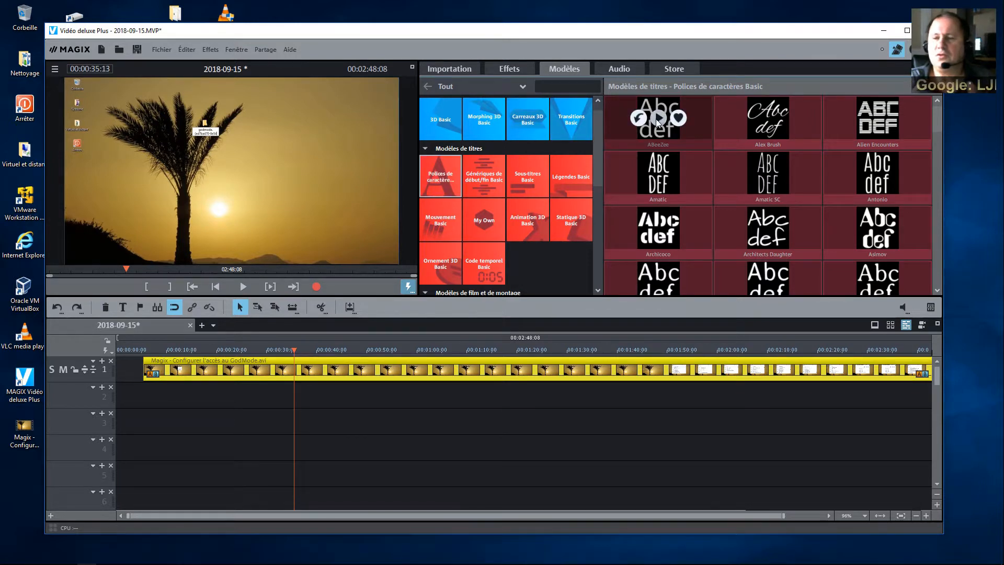
Step: Preview the ABeeZee, Alex Brush, Alien Encounters and Amatic title font templates
{"action": "left_click", "coordinate": [656, 118]}
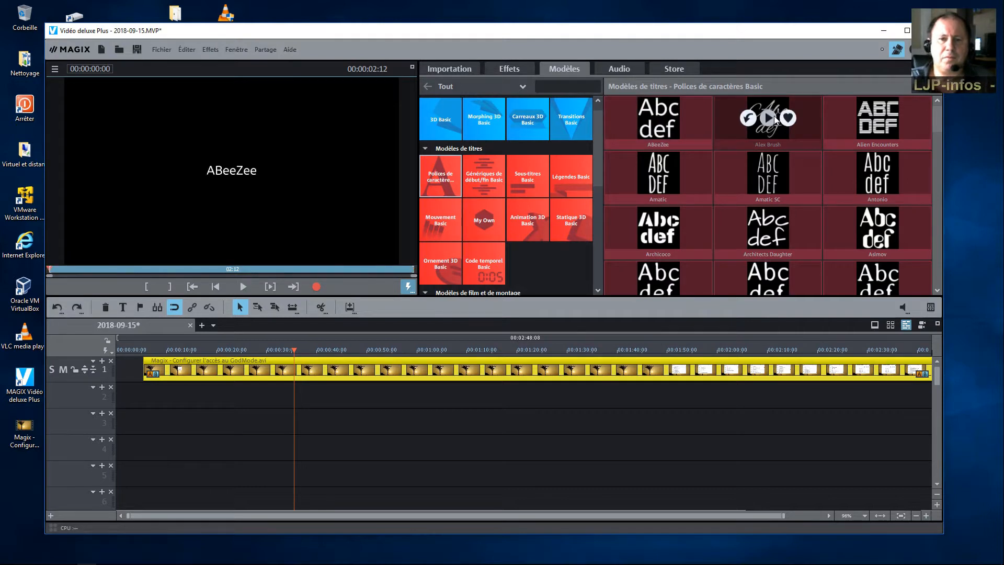
{"action": "left_click", "coordinate": [770, 121]}
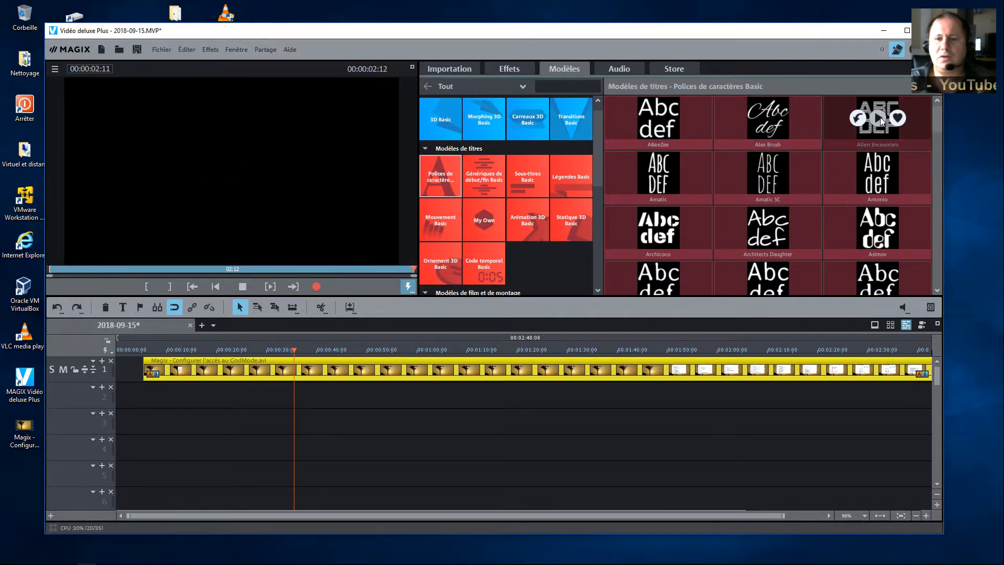
{"action": "left_click", "coordinate": [880, 117]}
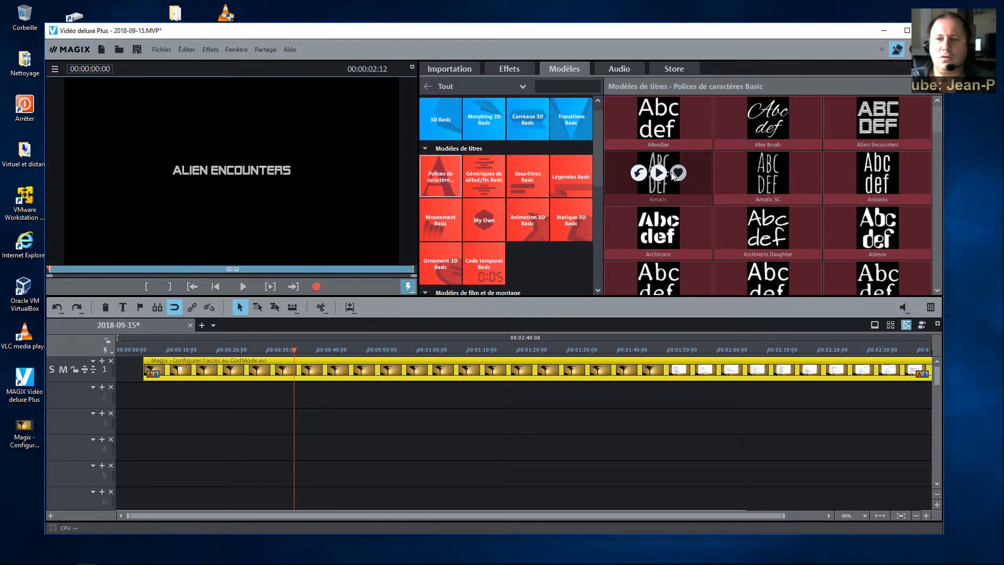
{"action": "left_click", "coordinate": [659, 174]}
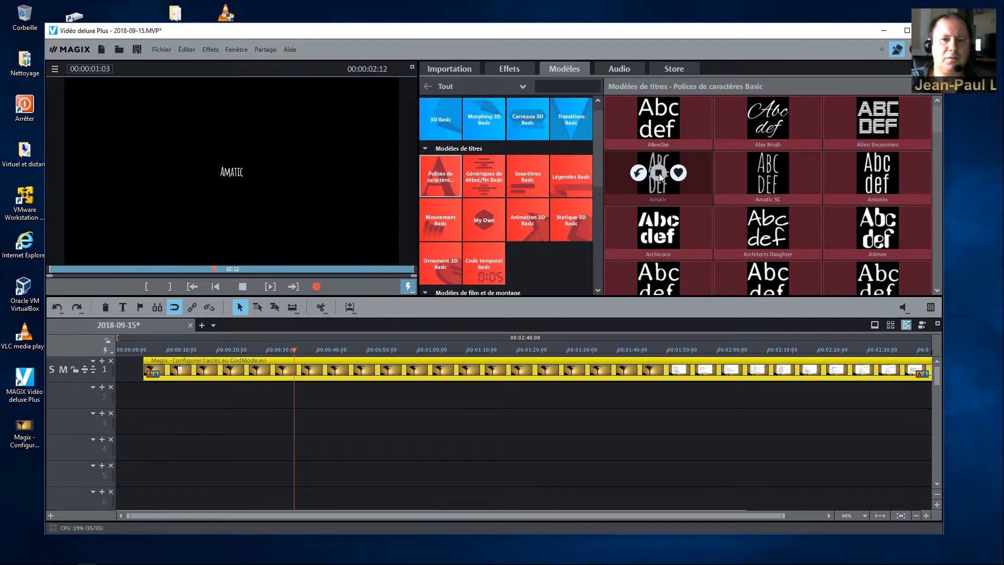
Step: Place the Alien Encounters title on track 2 about 4 seconds into the timeline and play the project from about 2 seconds
{"action": "mouse_move", "coordinate": [877, 132]}
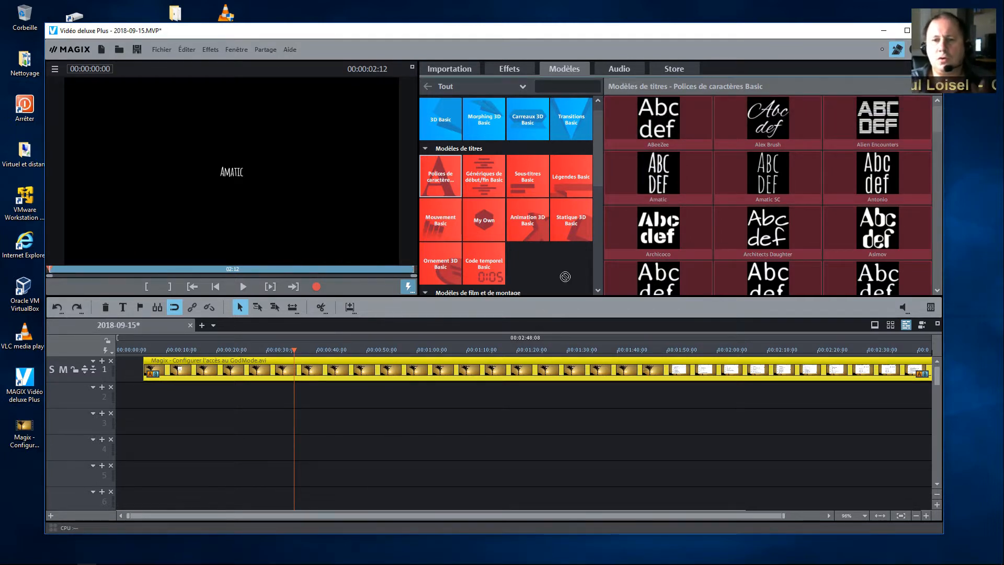
{"action": "left_click_drag", "start_coordinate": [565, 276], "coordinate": [142, 396]}
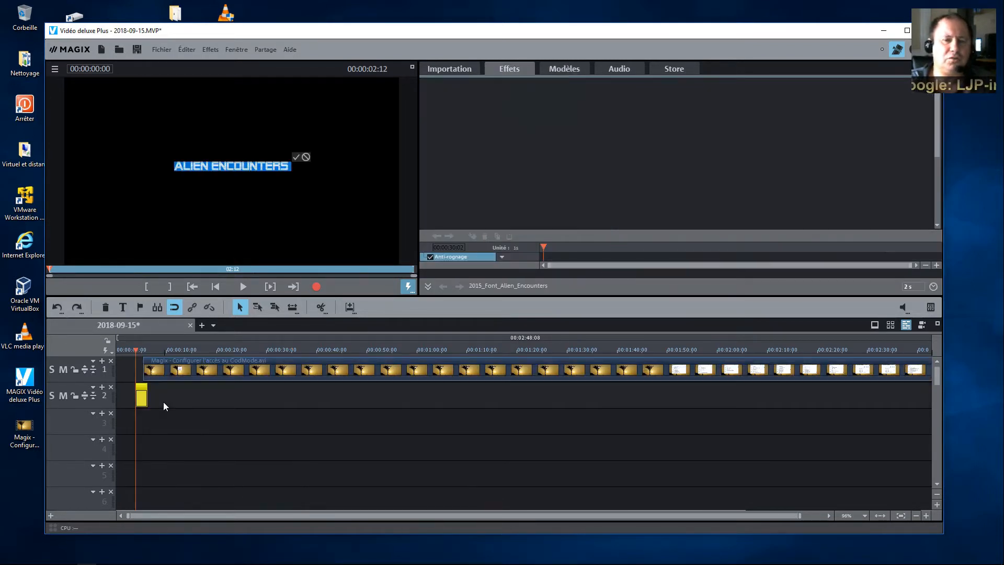
{"action": "left_click", "coordinate": [125, 349]}
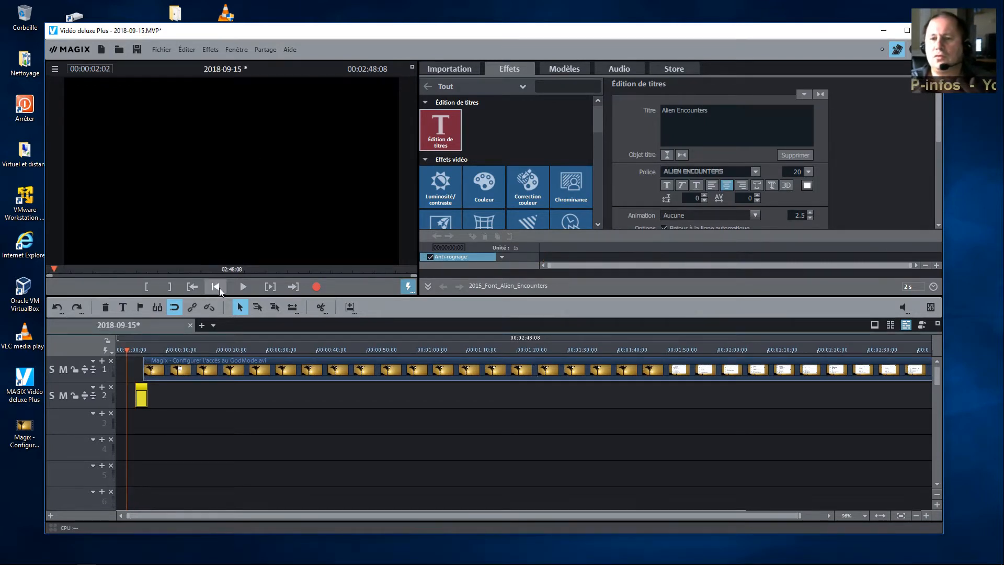
{"action": "left_click", "coordinate": [242, 287]}
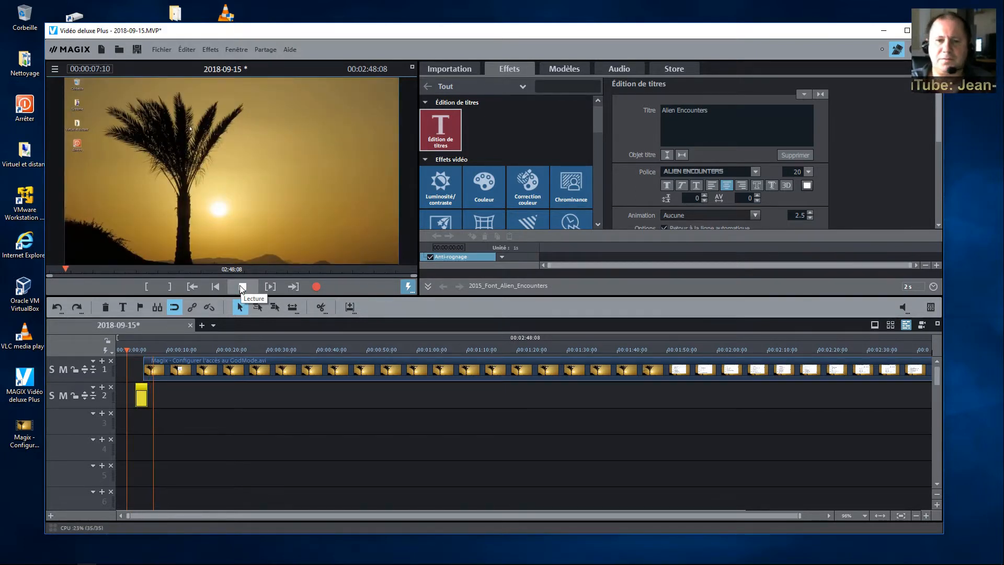
{"action": "left_click", "coordinate": [242, 287]}
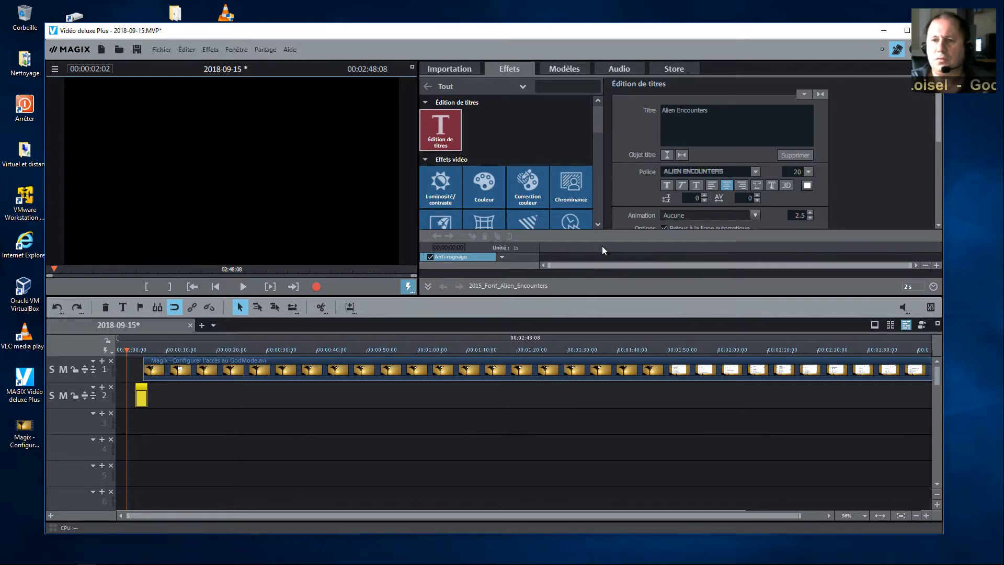
Step: Display the Free Songs music collection and preview the songs Brumal Promenade and Invincible
{"action": "left_click", "coordinate": [571, 70]}
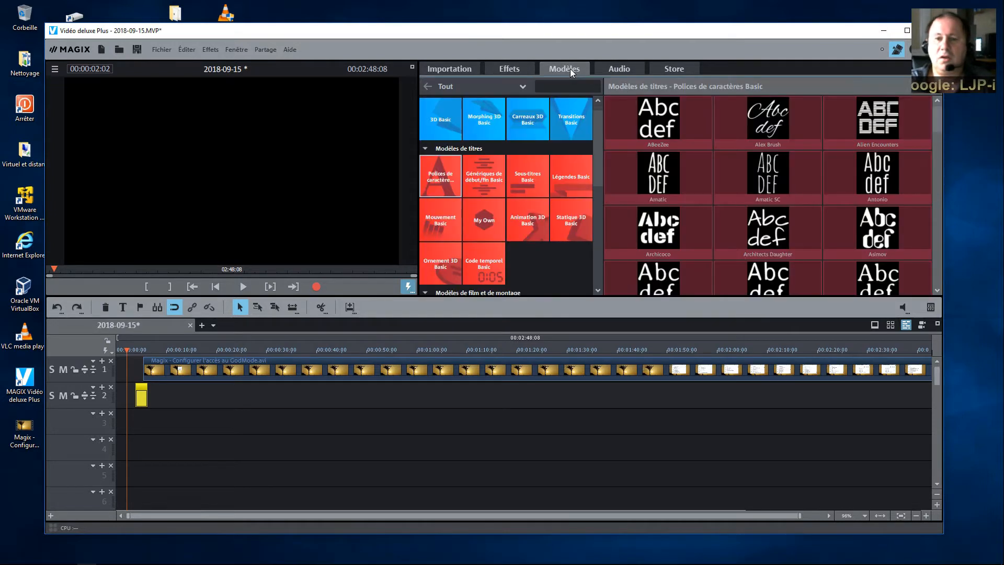
{"action": "left_click", "coordinate": [609, 67]}
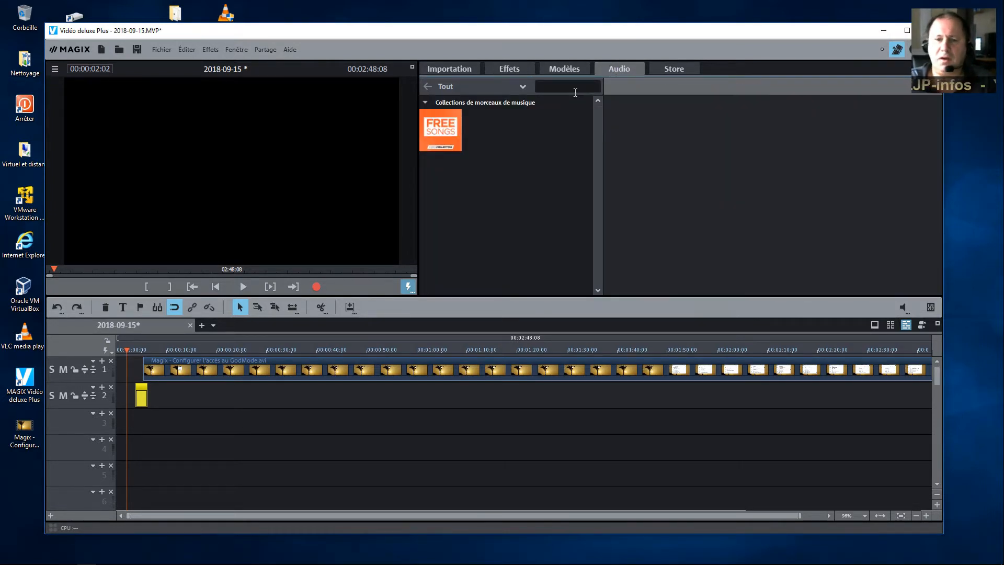
{"action": "left_click", "coordinate": [432, 138]}
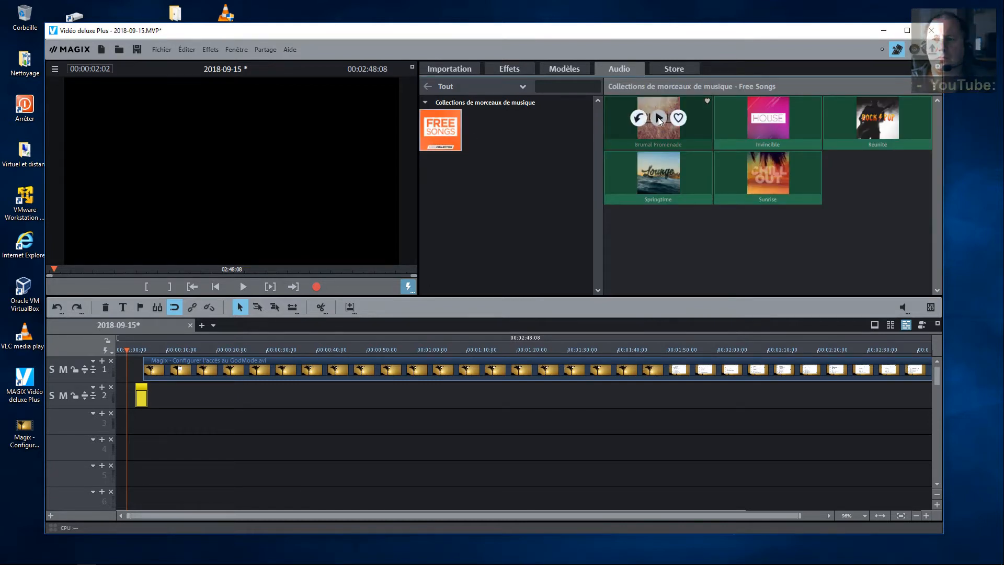
{"action": "left_click", "coordinate": [657, 132]}
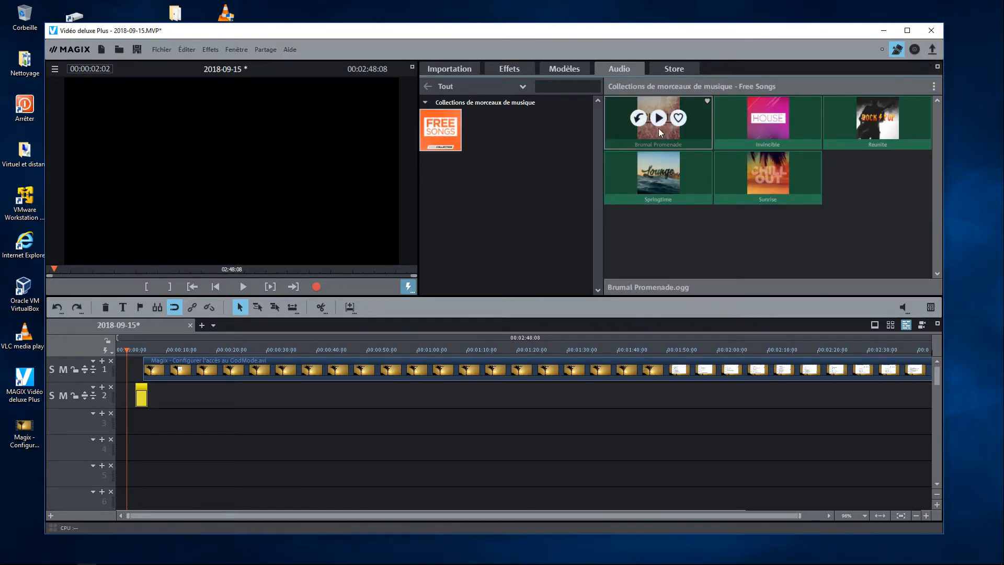
{"action": "left_click", "coordinate": [659, 119]}
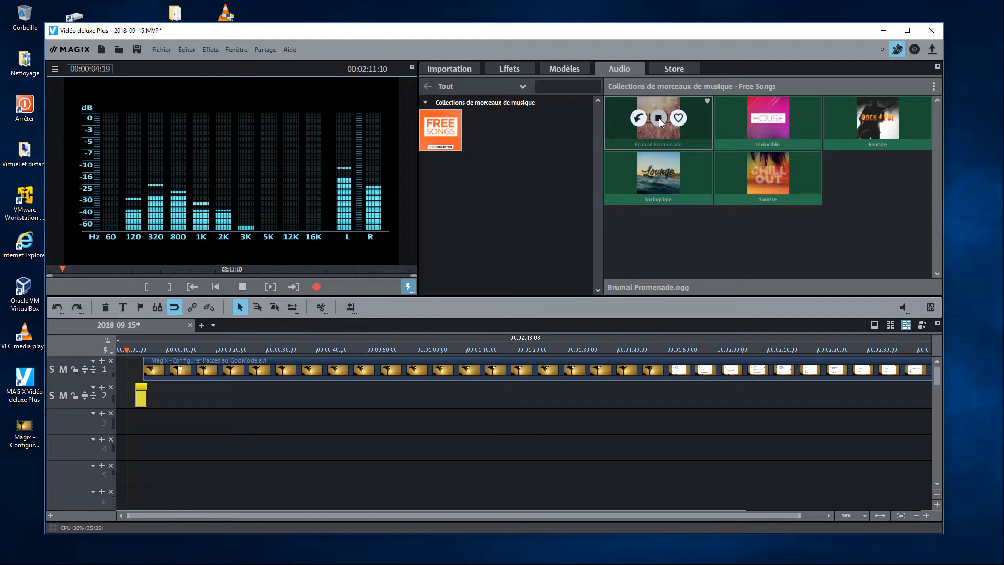
{"action": "left_click", "coordinate": [768, 118]}
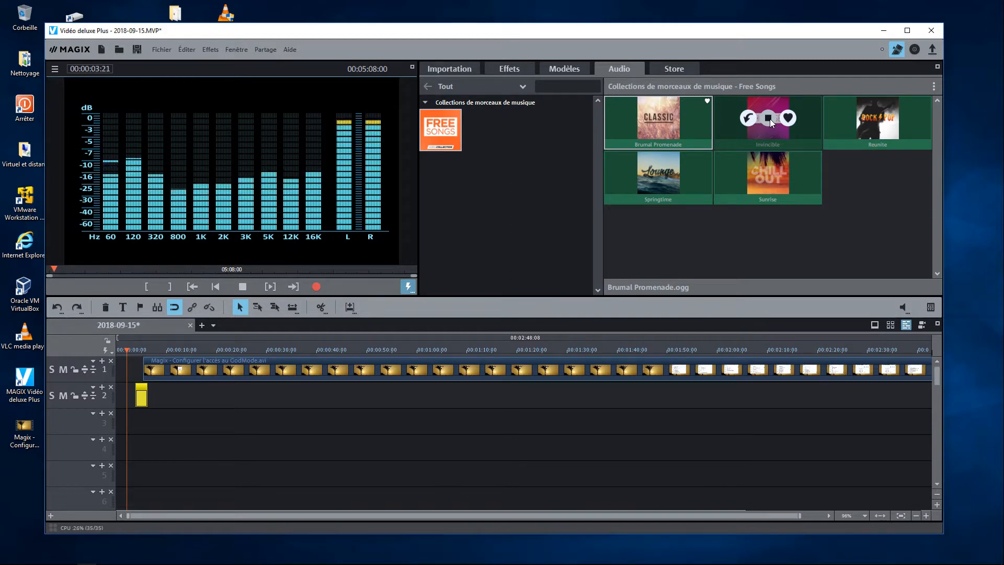
{"action": "left_click", "coordinate": [768, 118]}
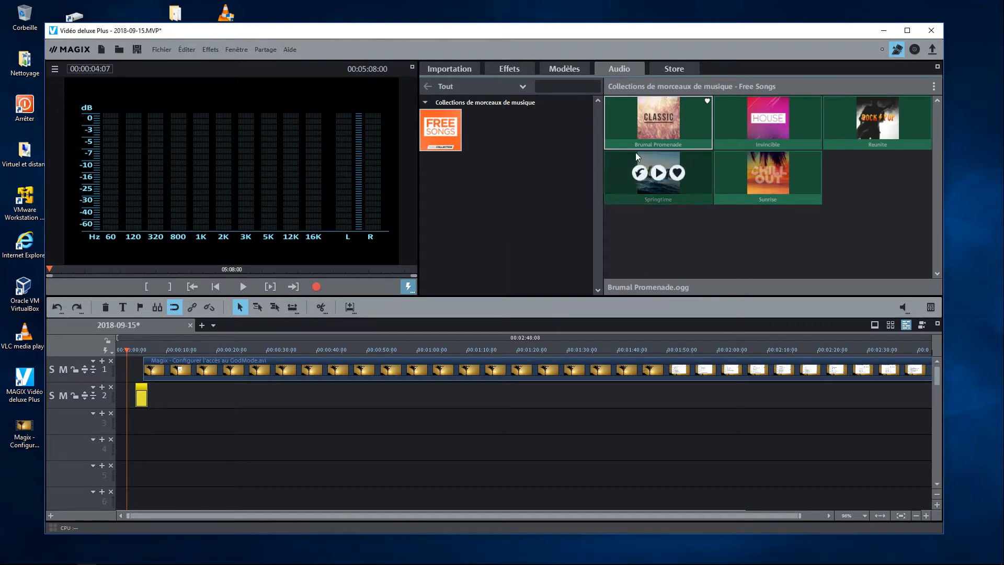
Step: Add the Brumal Promenade song to track 3 from about 2 seconds and play the project from the start
{"action": "mouse_move", "coordinate": [658, 130]}
{"action": "left_click_drag", "start_coordinate": [657, 131], "coordinate": [168, 429]}
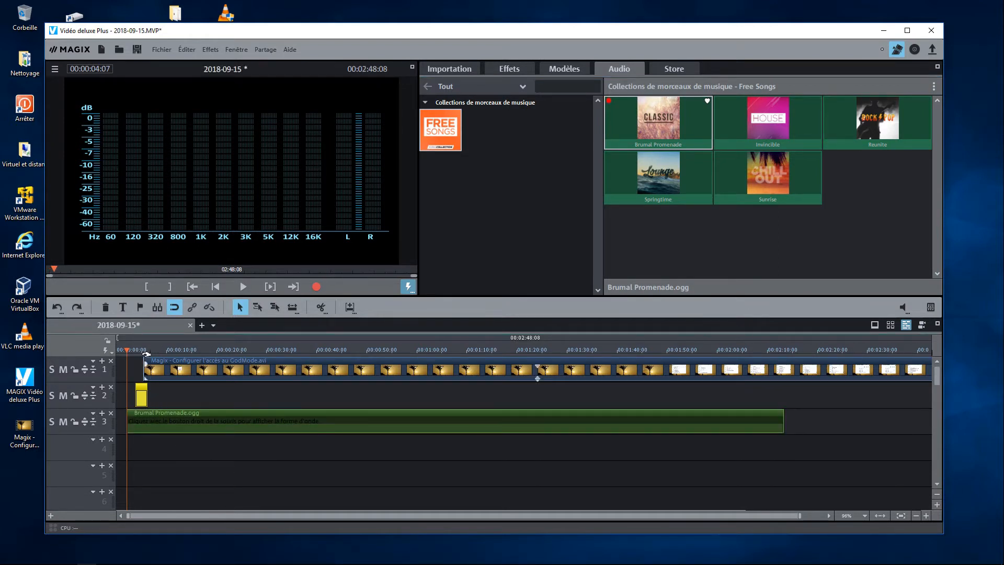
{"action": "left_click", "coordinate": [120, 353]}
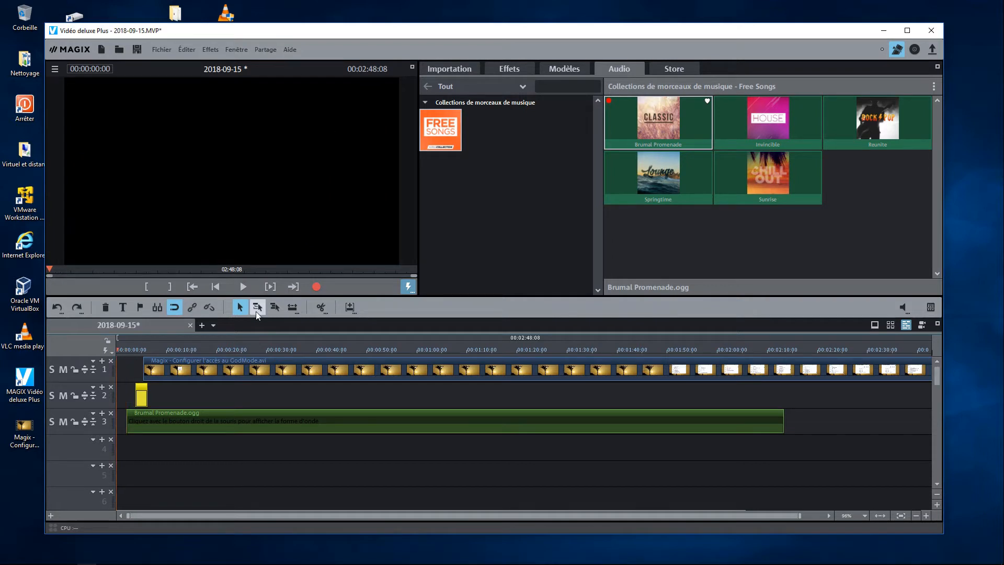
{"action": "left_click", "coordinate": [243, 286]}
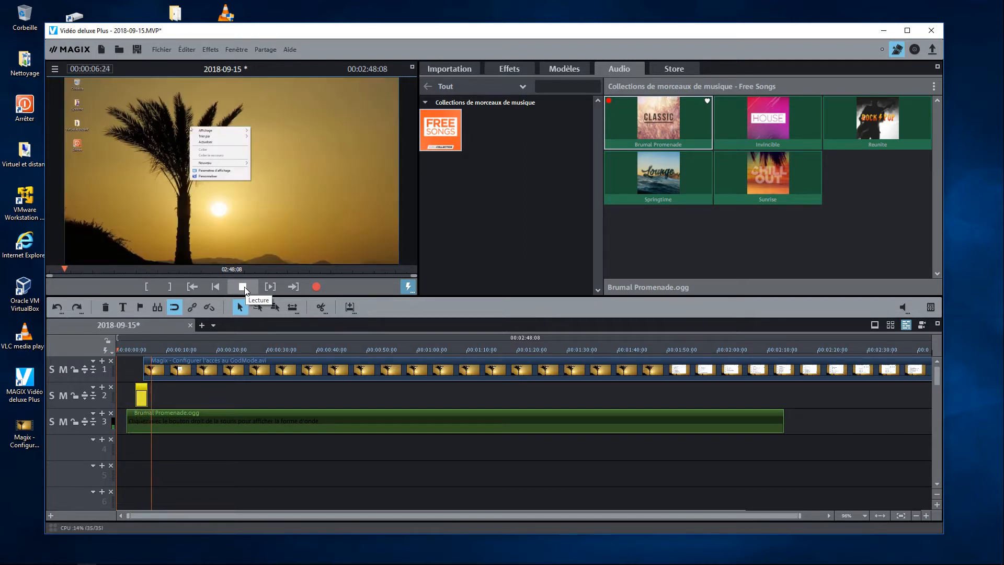
{"action": "left_click", "coordinate": [243, 286]}
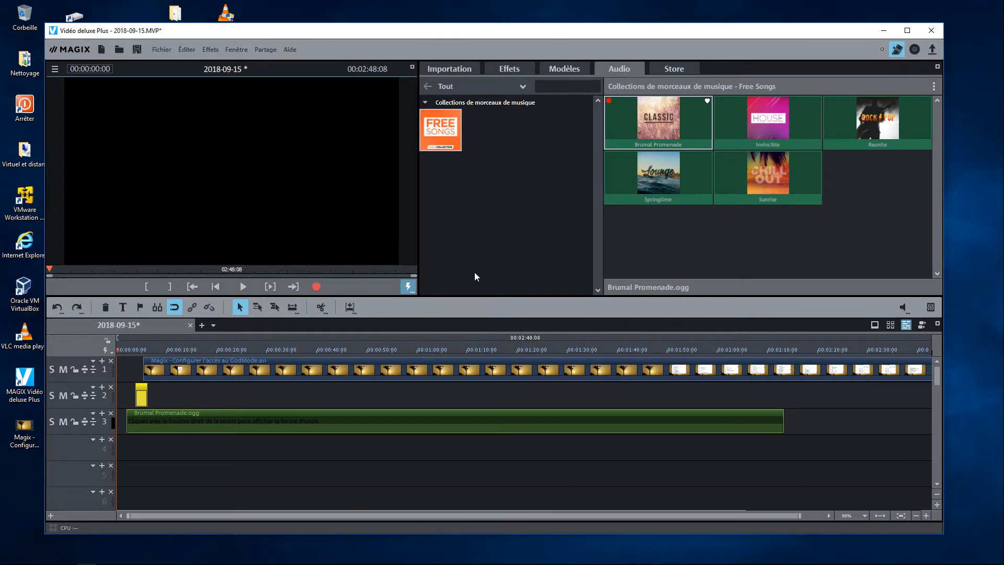
Step: Delete the Brumal Promenade song from track 3
{"action": "right_click", "coordinate": [546, 423]}
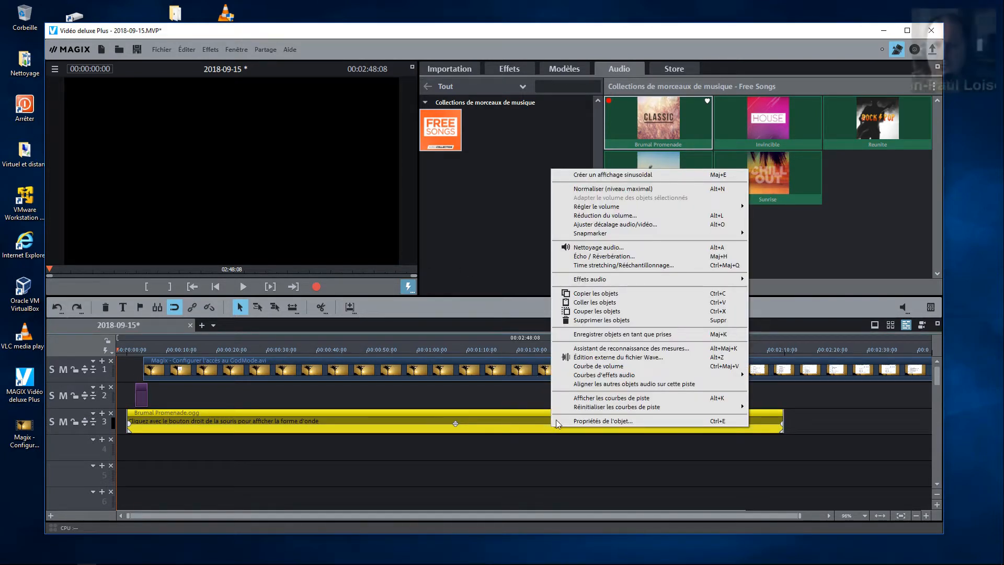
{"action": "mouse_move", "coordinate": [566, 407]}
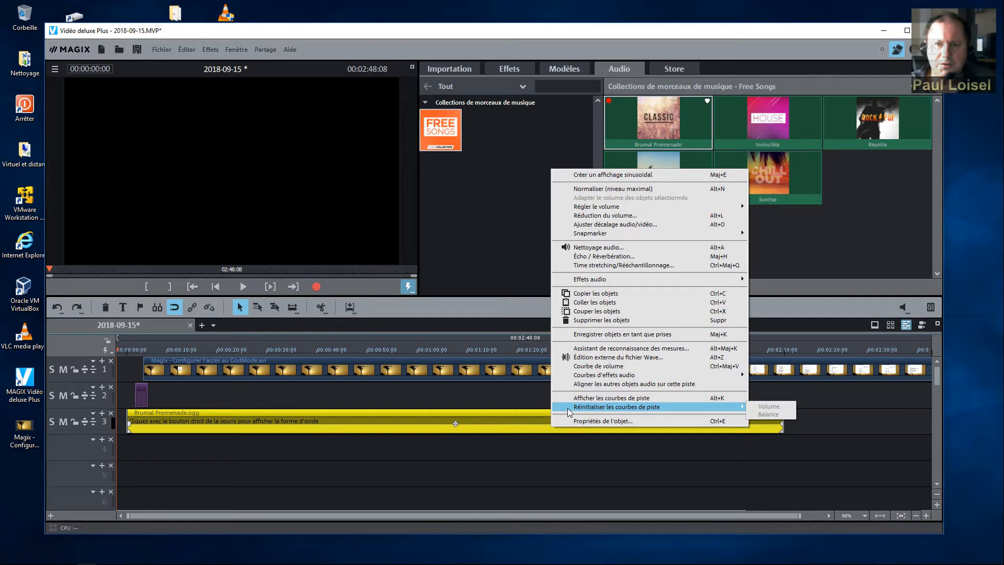
{"action": "left_click", "coordinate": [596, 320]}
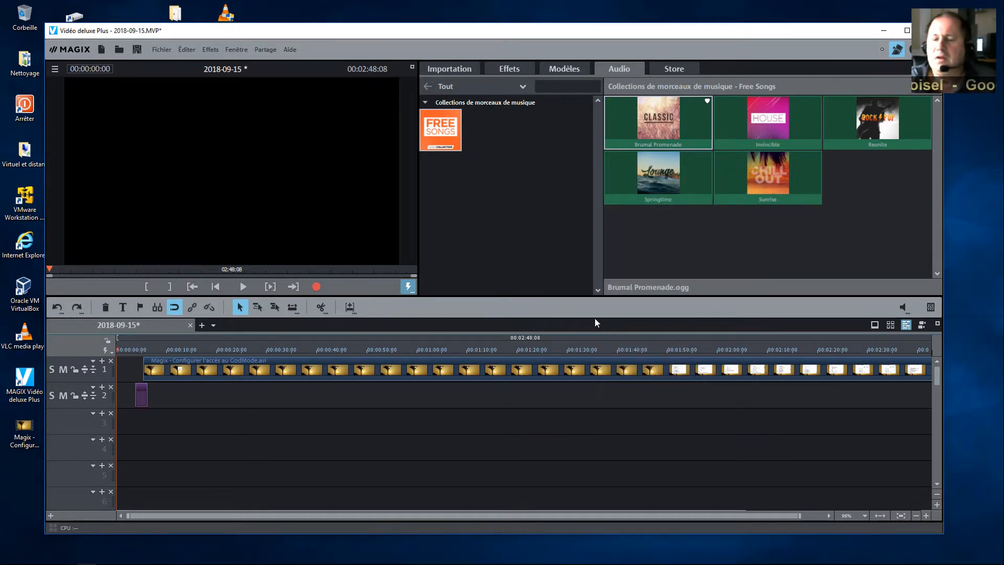
Step: View the Store offers and the Hexagons transition pack, and return to the media import view
{"action": "left_click", "coordinate": [673, 70]}
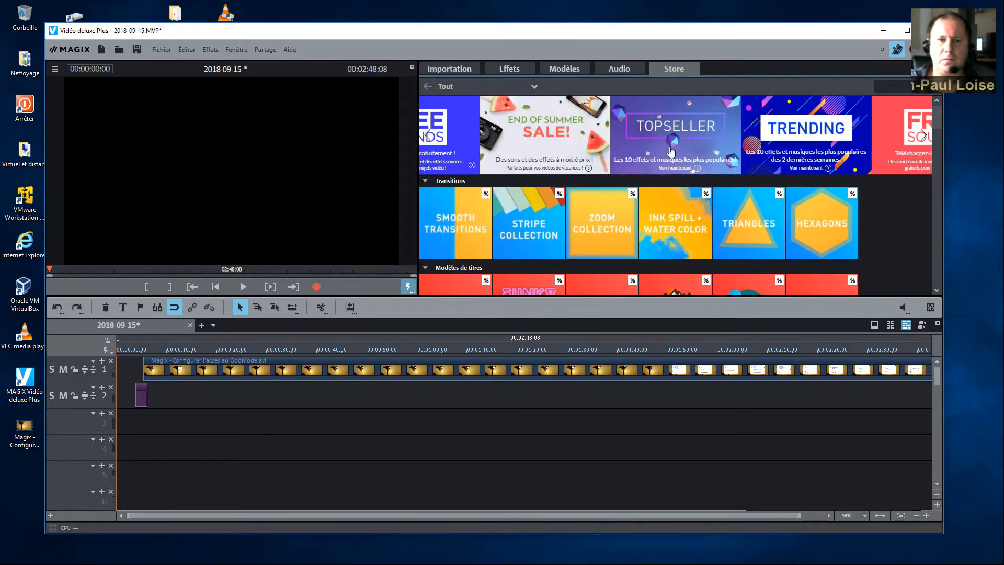
{"action": "left_click", "coordinate": [818, 231]}
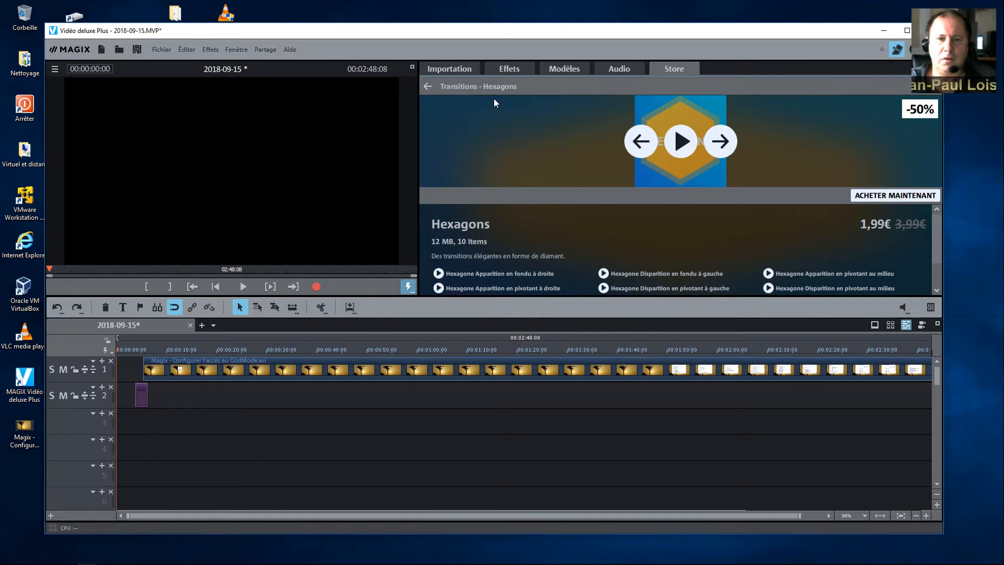
{"action": "left_click", "coordinate": [452, 68]}
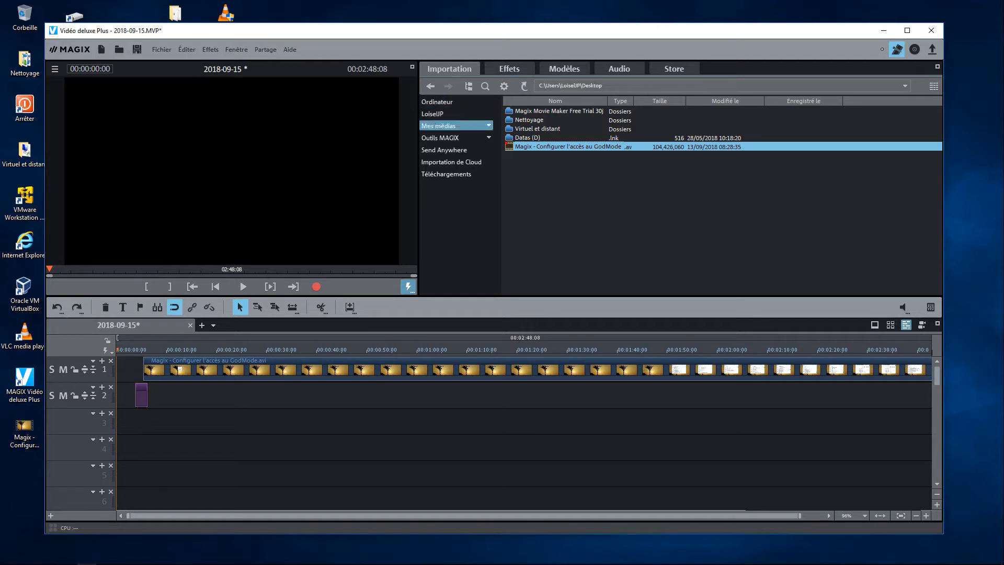
{"action": "left_click", "coordinate": [412, 286]}
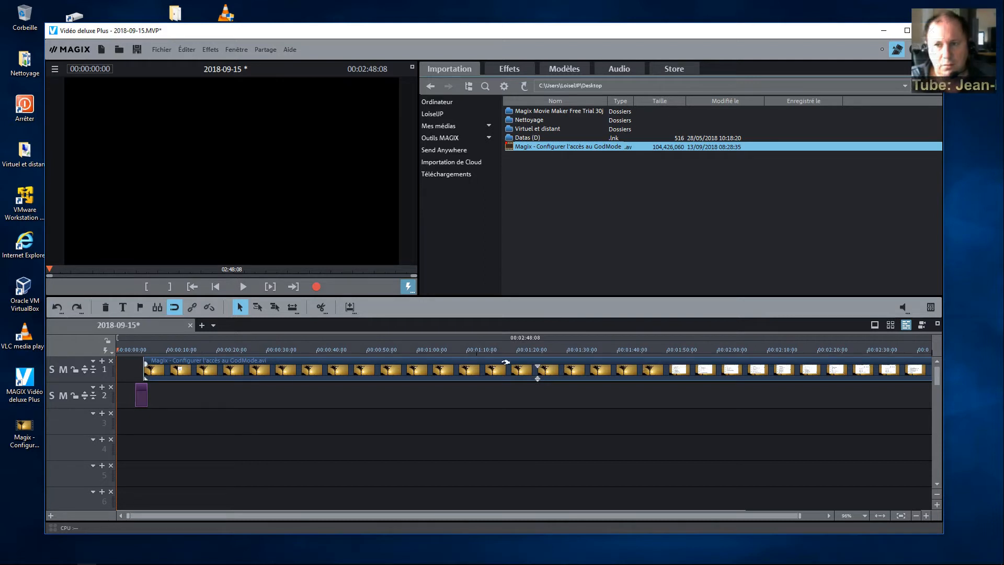
Step: View the project in Storyboard, scene overview and Timeline modes, and request Multicam mode without moving the objects to another track
{"action": "left_click", "coordinate": [874, 325]}
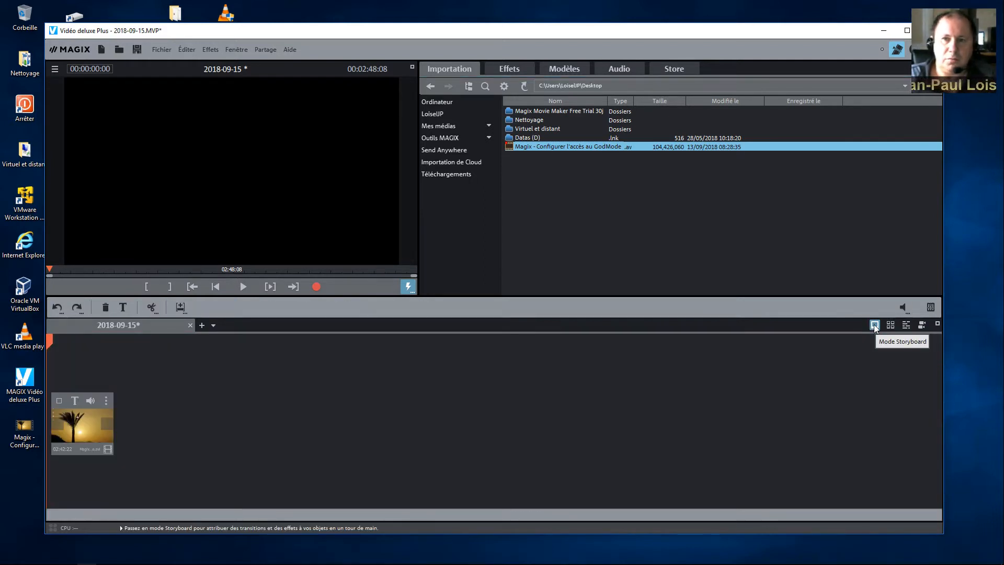
{"action": "left_click", "coordinate": [890, 325]}
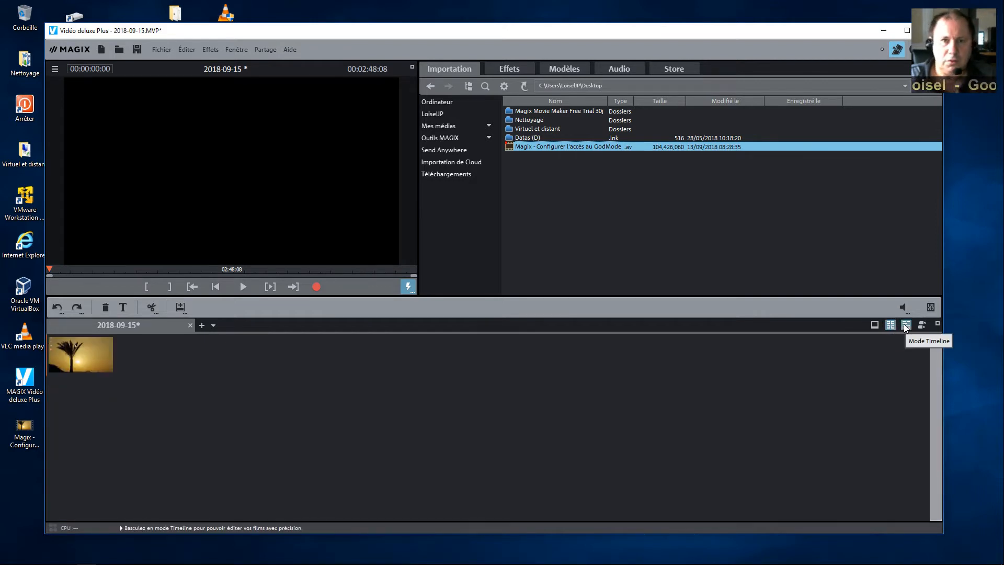
{"action": "left_click", "coordinate": [906, 326]}
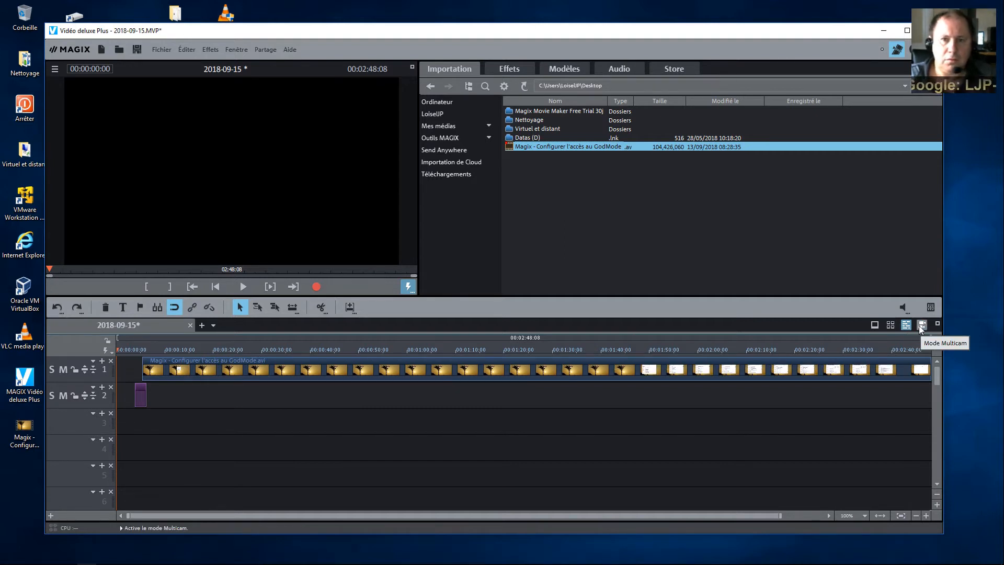
{"action": "left_click", "coordinate": [920, 326]}
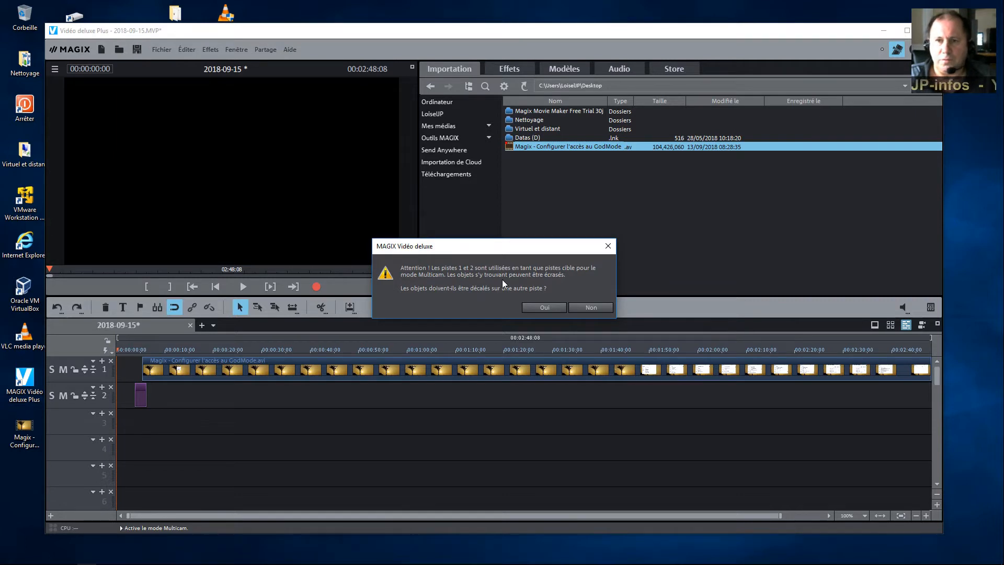
{"action": "left_click", "coordinate": [579, 308]}
{"action": "left_click", "coordinate": [579, 309]}
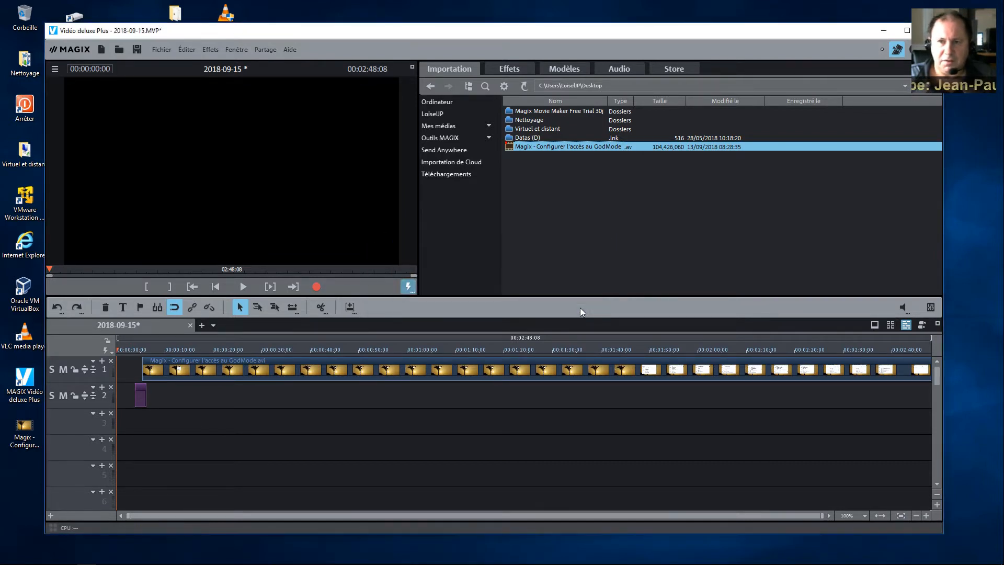
Step: Move the title object from track 2 to track 3 and view the commands available for the video clip
{"action": "left_click", "coordinate": [139, 399]}
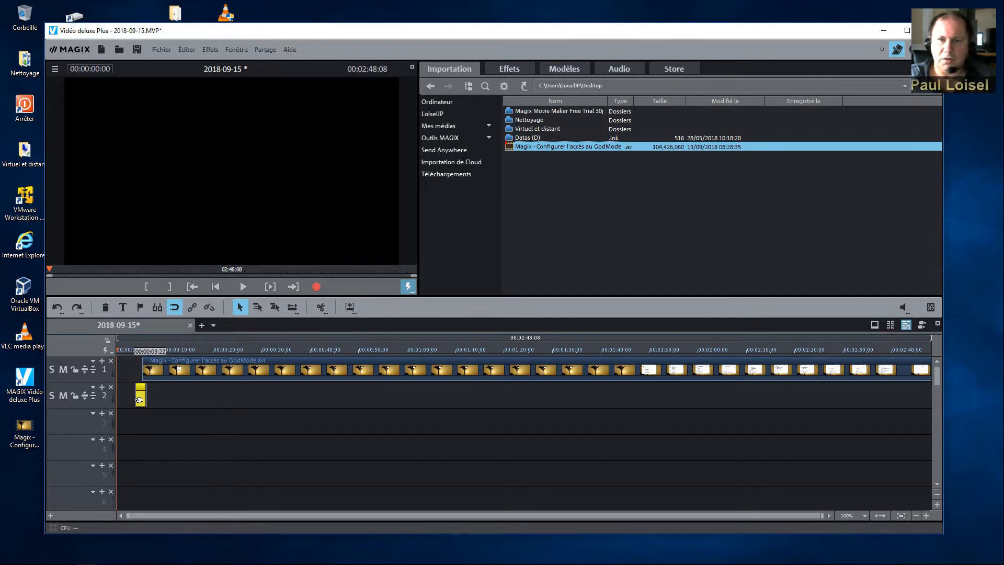
{"action": "mouse_move", "coordinate": [139, 400]}
{"action": "left_mouse_down"}
{"action": "mouse_move", "coordinate": [135, 427]}
{"action": "mouse_move", "coordinate": [138, 415]}
{"action": "left_mouse_up"}
{"action": "right_click", "coordinate": [150, 378]}
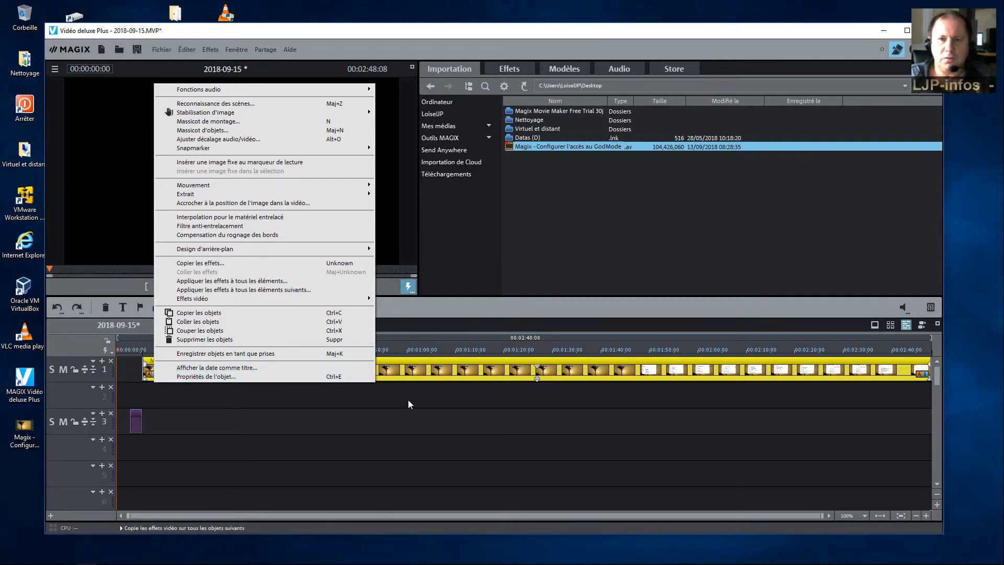
{"action": "left_click", "coordinate": [365, 391]}
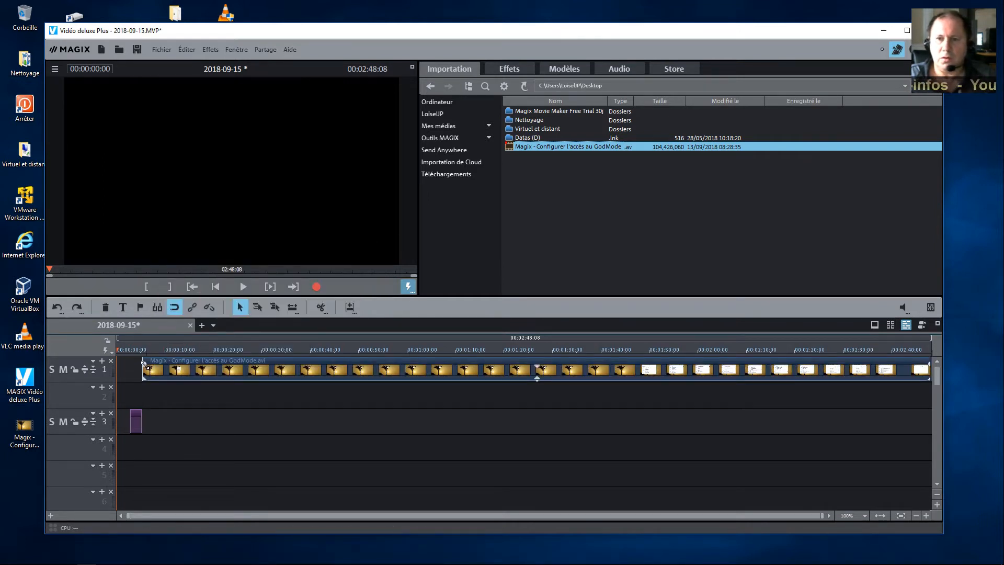
Step: Add a short fade-in at the start of the video clip on track 1 and play the project to check it
{"action": "left_click_drag", "start_coordinate": [146, 365], "coordinate": [162, 362]}
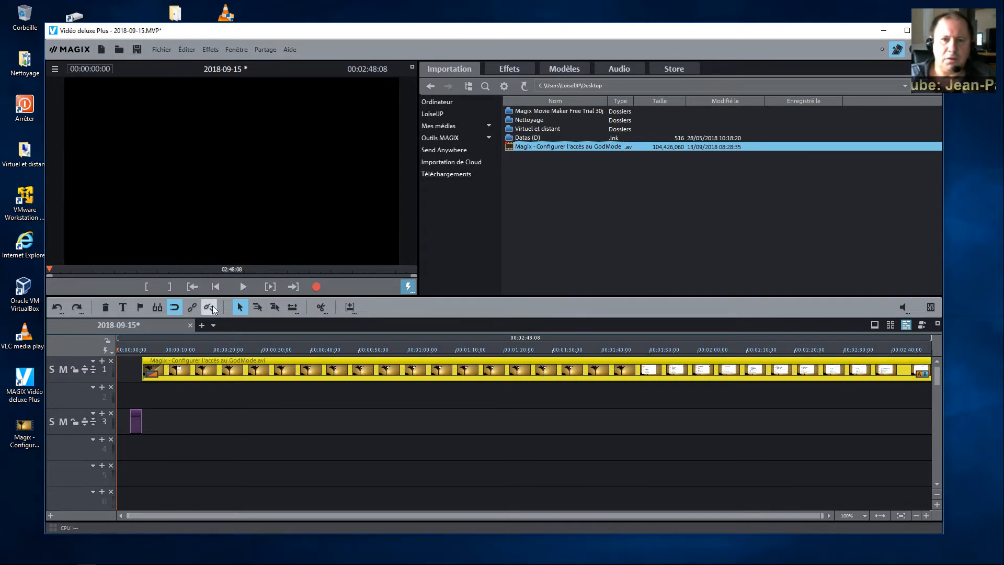
{"action": "left_click", "coordinate": [240, 285]}
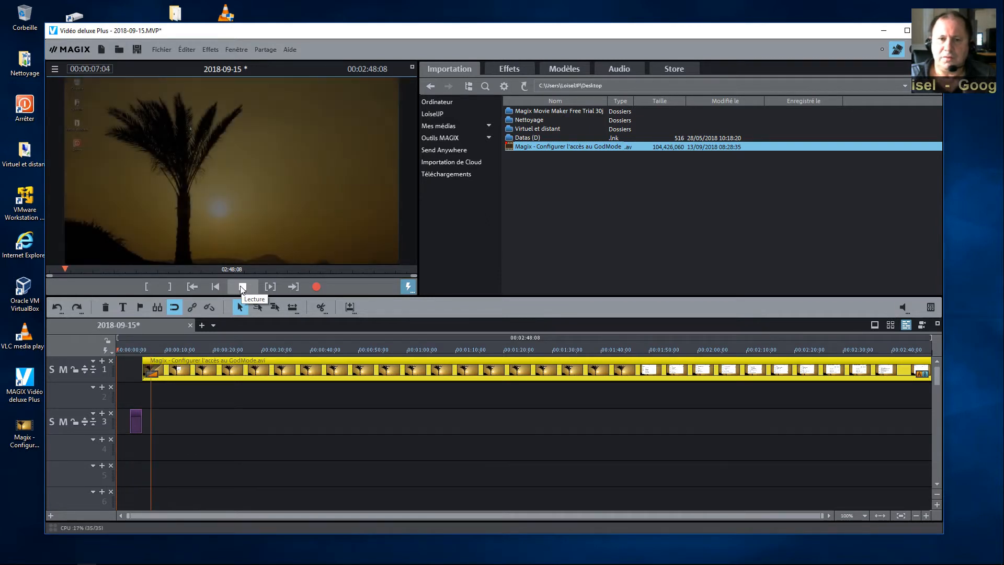
{"action": "left_click", "coordinate": [242, 287]}
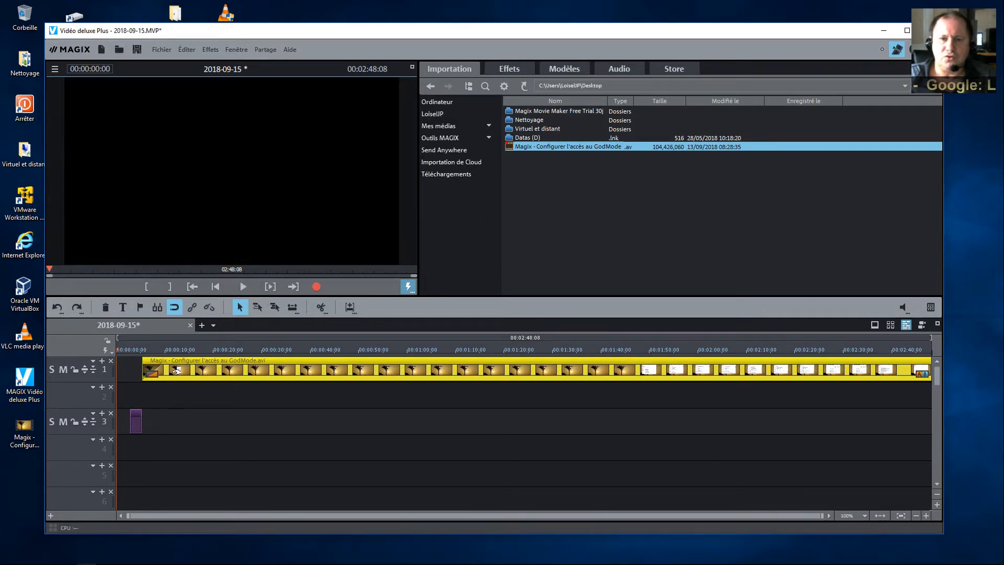
Step: Preview the Clap 1 and Voler transitions at the start of the track 1 clip, and apply the Store transition
{"action": "left_click", "coordinate": [152, 375]}
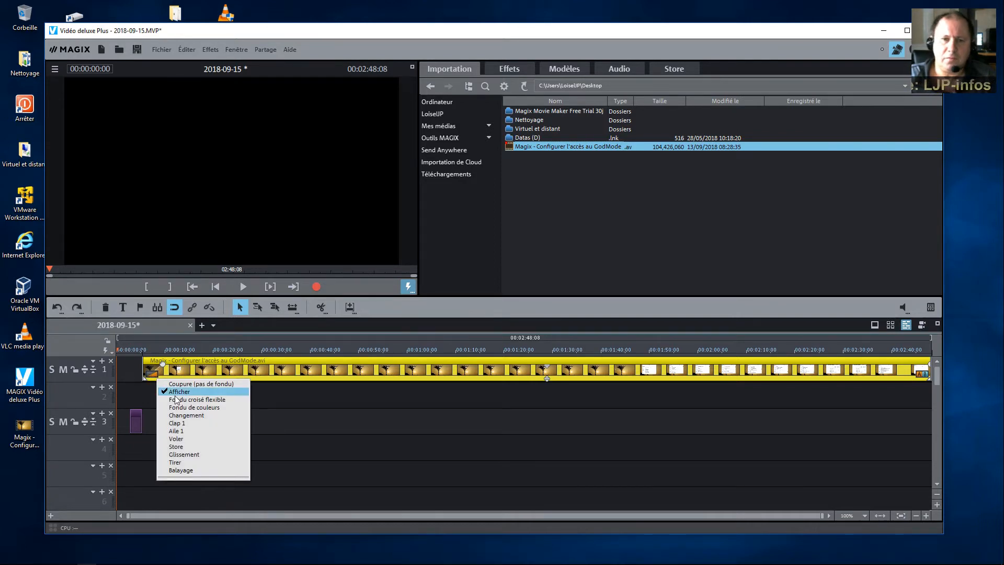
{"action": "left_click", "coordinate": [178, 423]}
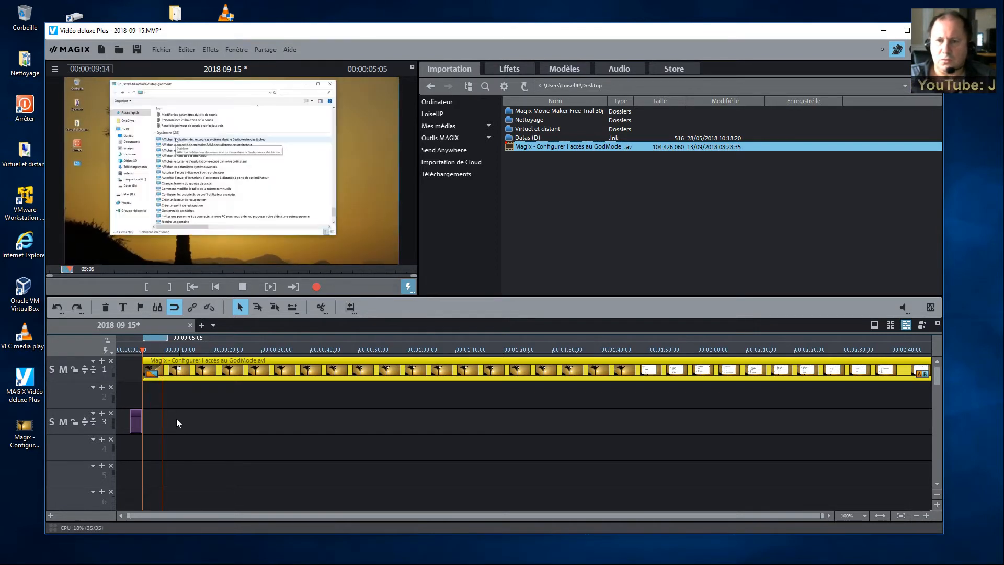
{"action": "left_click", "coordinate": [153, 375]}
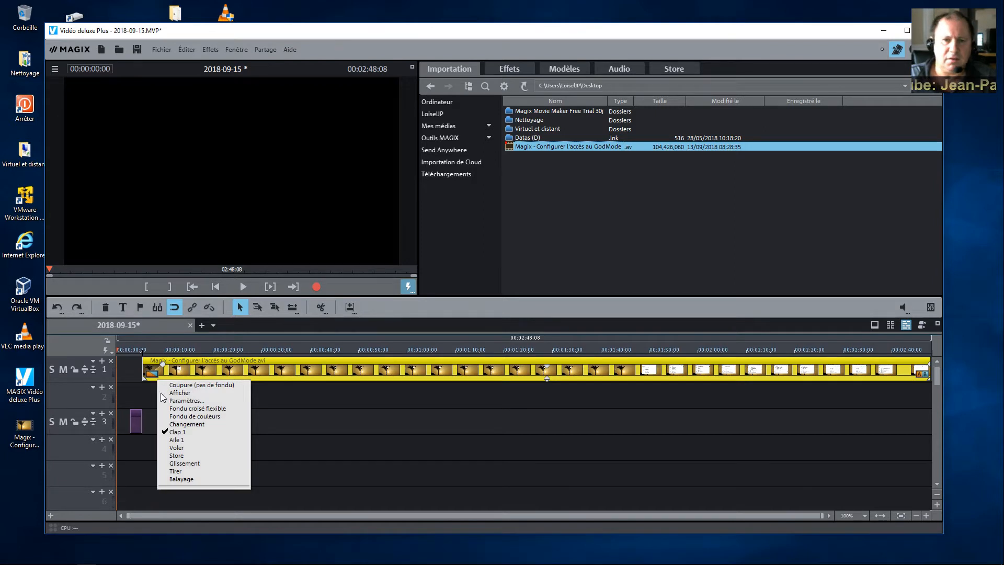
{"action": "left_click", "coordinate": [178, 444]}
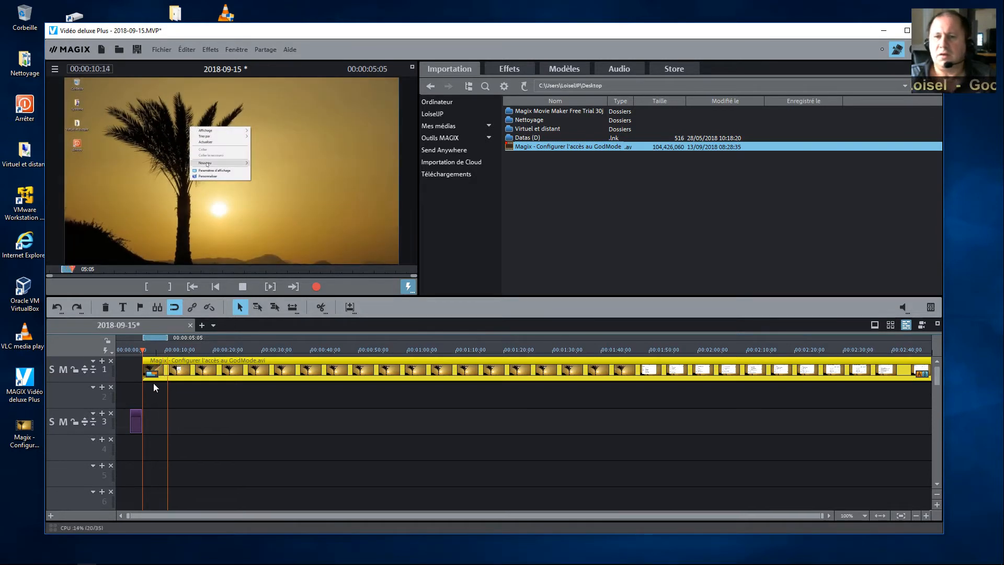
{"action": "left_click", "coordinate": [153, 375]}
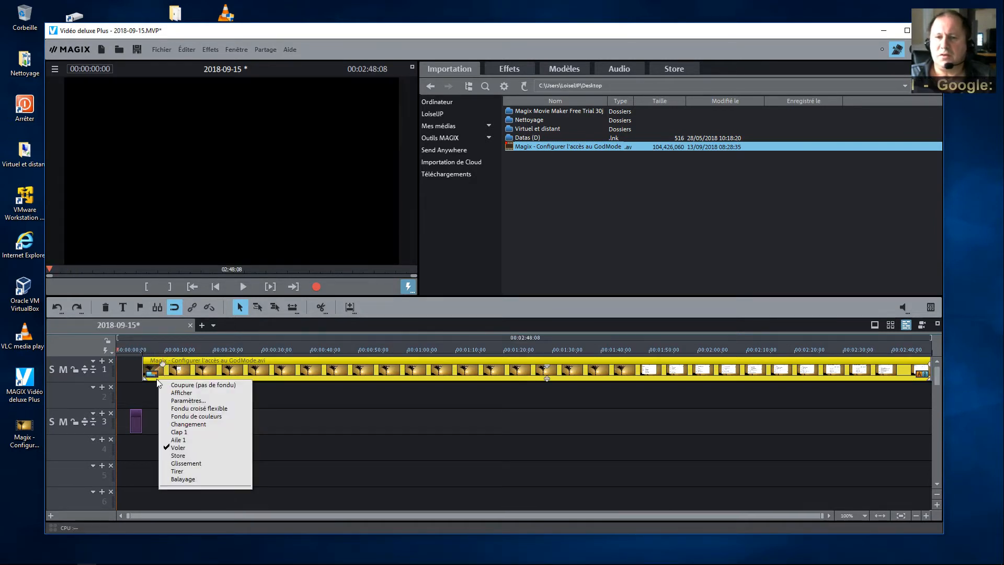
{"action": "left_click", "coordinate": [178, 455]}
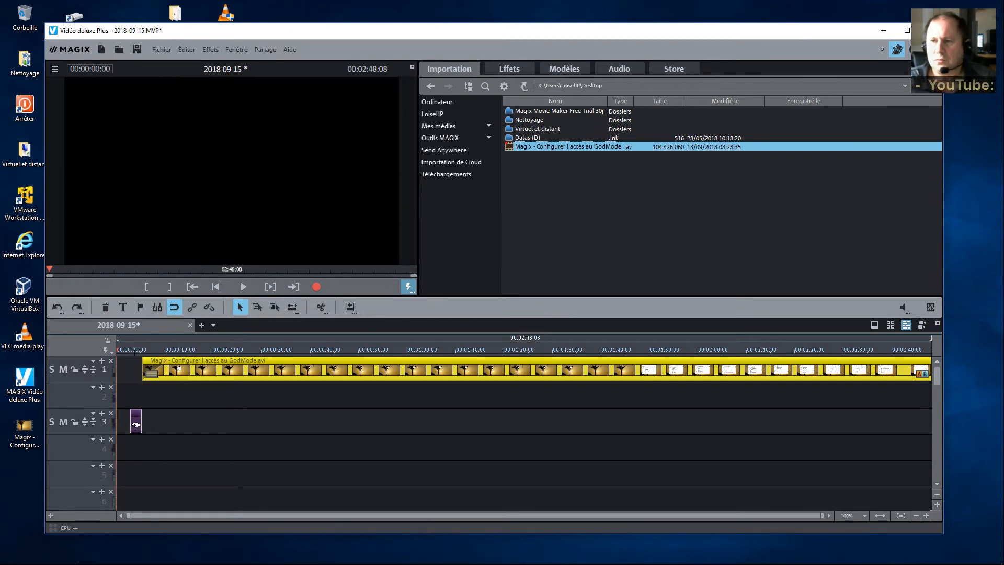
Step: Move the title object from track 3 to track 2, overlapping the start of the video clip, and play the result
{"action": "left_click_drag", "start_coordinate": [136, 424], "coordinate": [143, 397]}
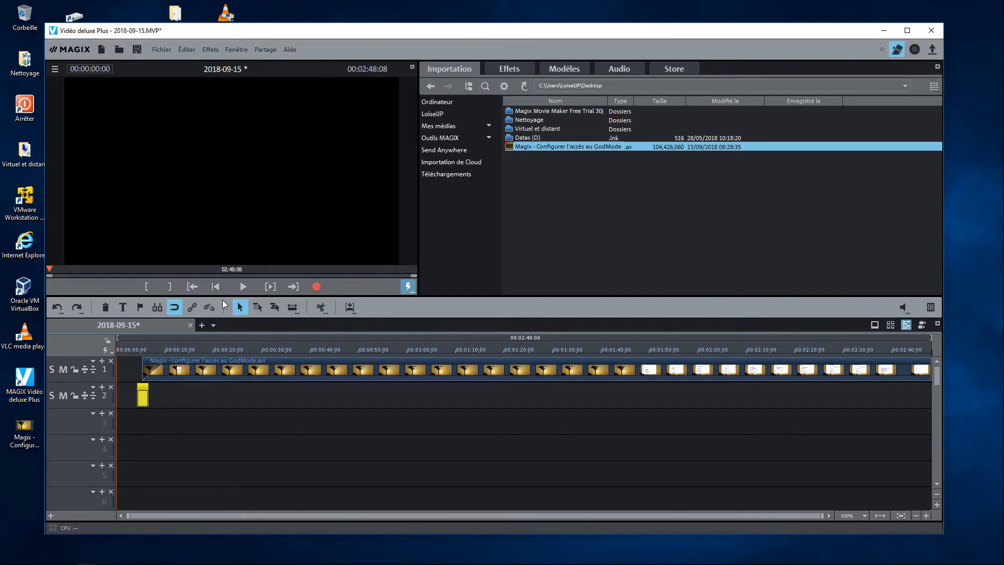
{"action": "left_click", "coordinate": [243, 287]}
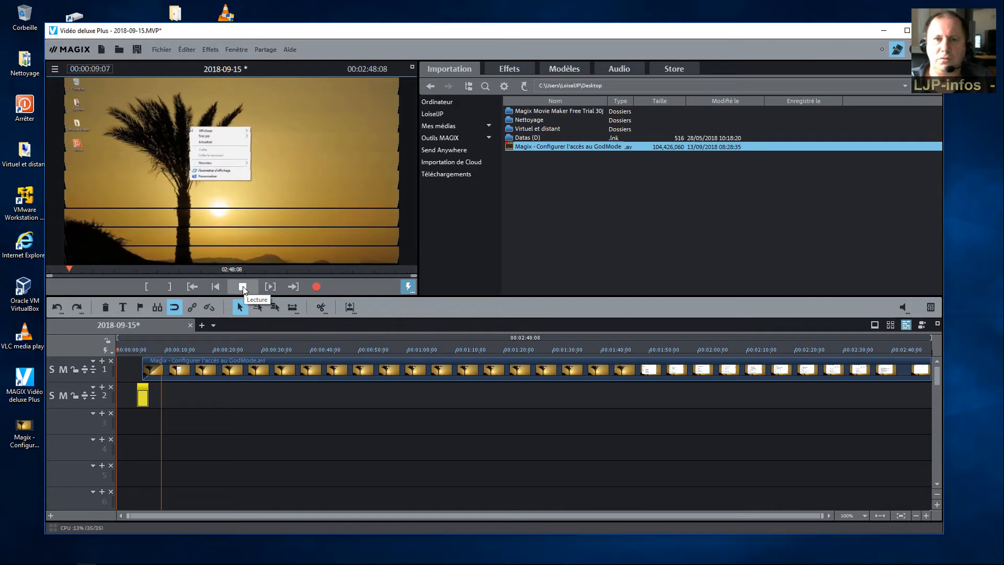
{"action": "left_click", "coordinate": [243, 287]}
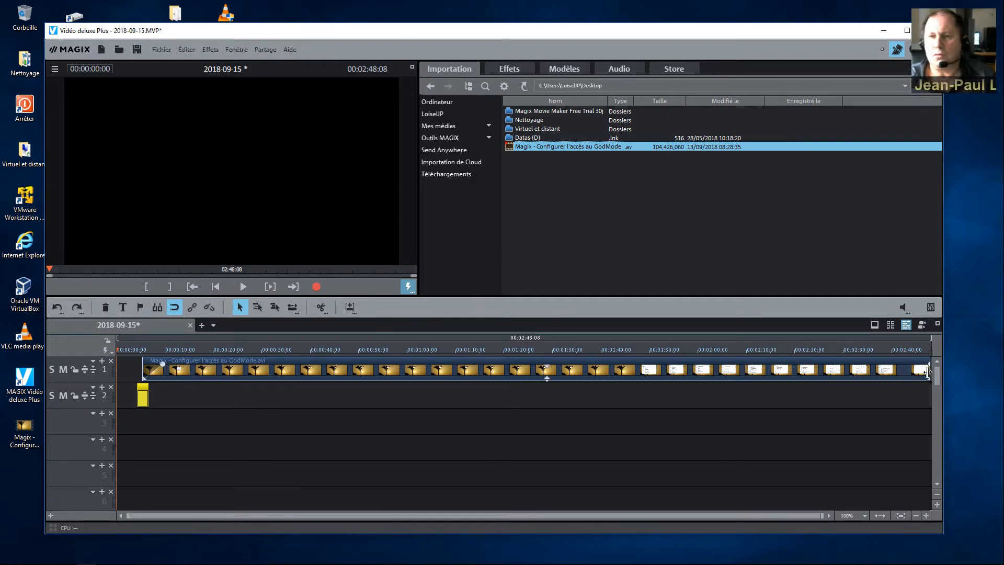
Step: Shorten the track 1 clip's end to 00:01:41:22 and place a copy of the clip on track 2, slightly overlapping the first clip's end
{"action": "left_click_drag", "start_coordinate": [928, 371], "coordinate": [609, 371]}
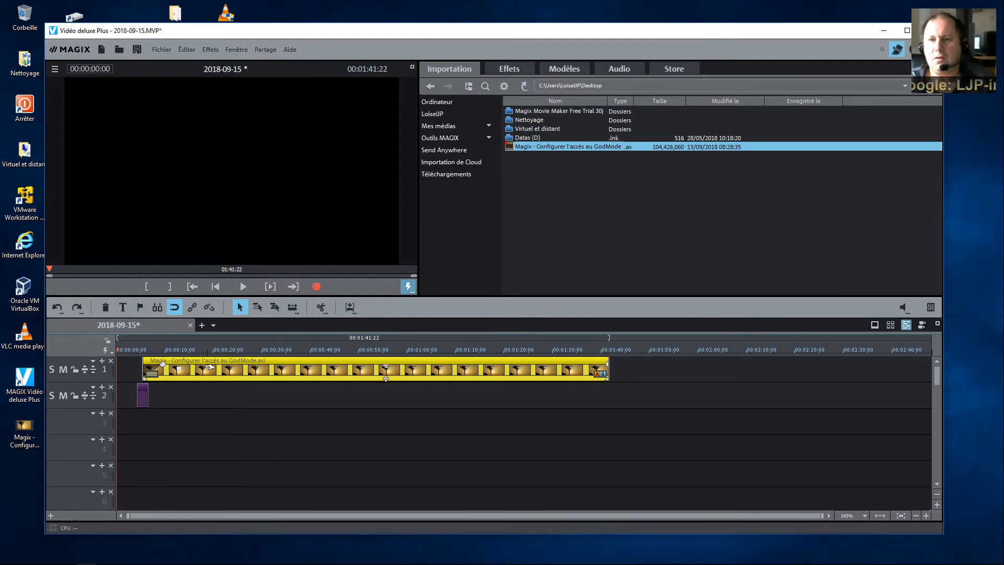
{"action": "right_click", "coordinate": [208, 367]}
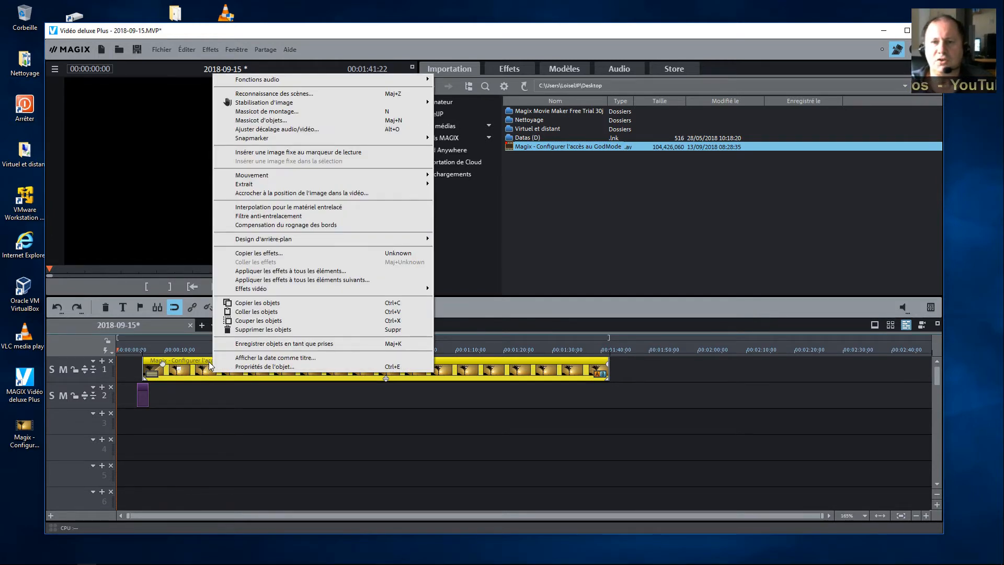
{"action": "left_click", "coordinate": [230, 303]}
{"action": "right_click", "coordinate": [589, 402]}
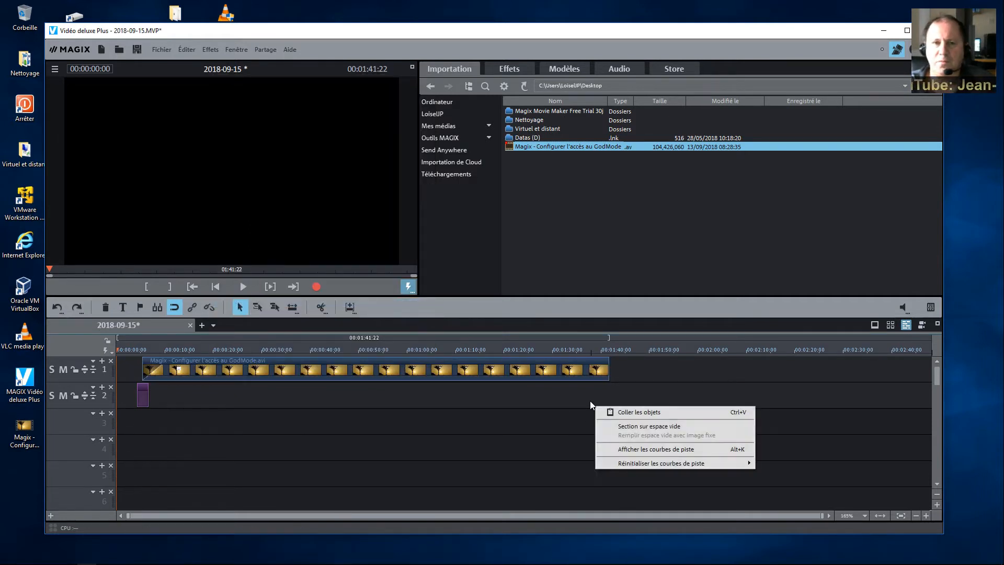
{"action": "left_click", "coordinate": [625, 416]}
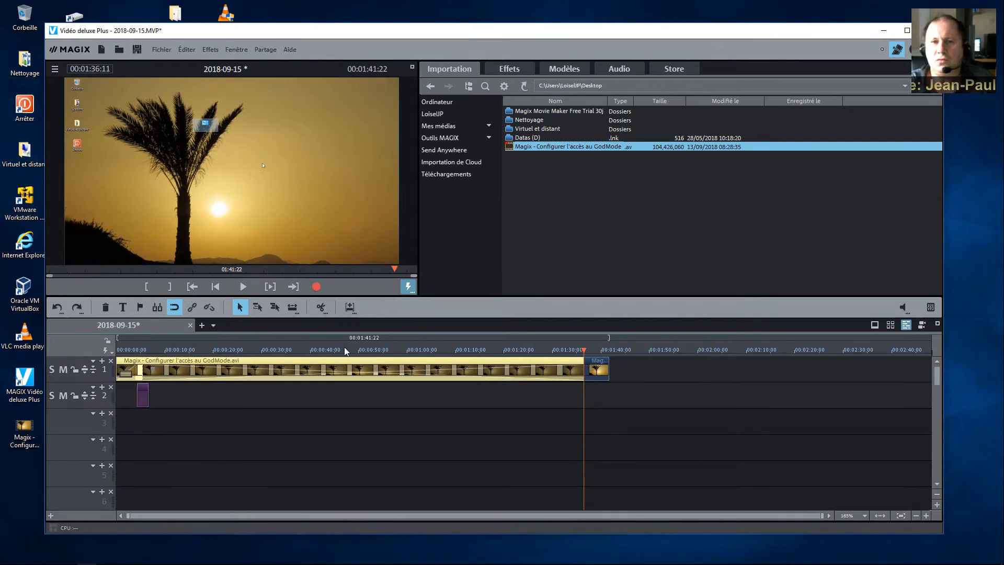
{"action": "left_click_drag", "start_coordinate": [318, 361], "coordinate": [750, 404]}
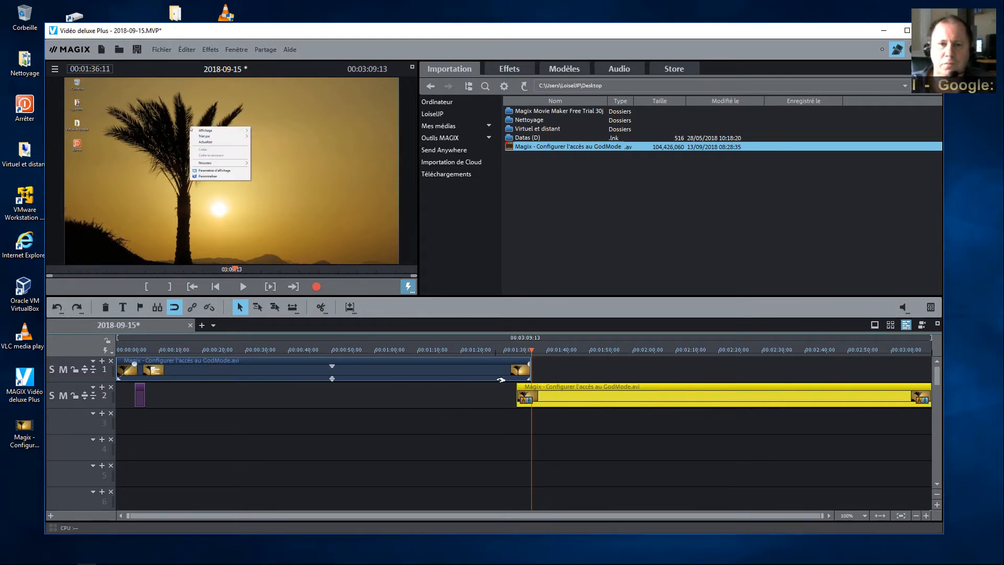
Step: Add a fade-out at the end of the track 1 clip and a fade-in at the start of the track 2 clip
{"action": "left_click", "coordinate": [523, 369]}
{"action": "left_click_drag", "start_coordinate": [510, 366], "coordinate": [506, 365]}
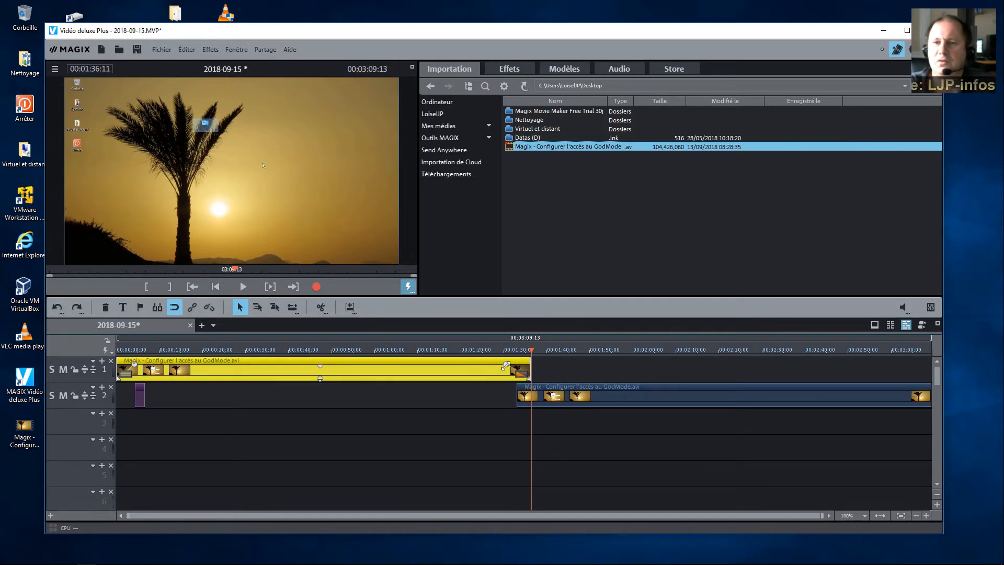
{"action": "left_click", "coordinate": [530, 390]}
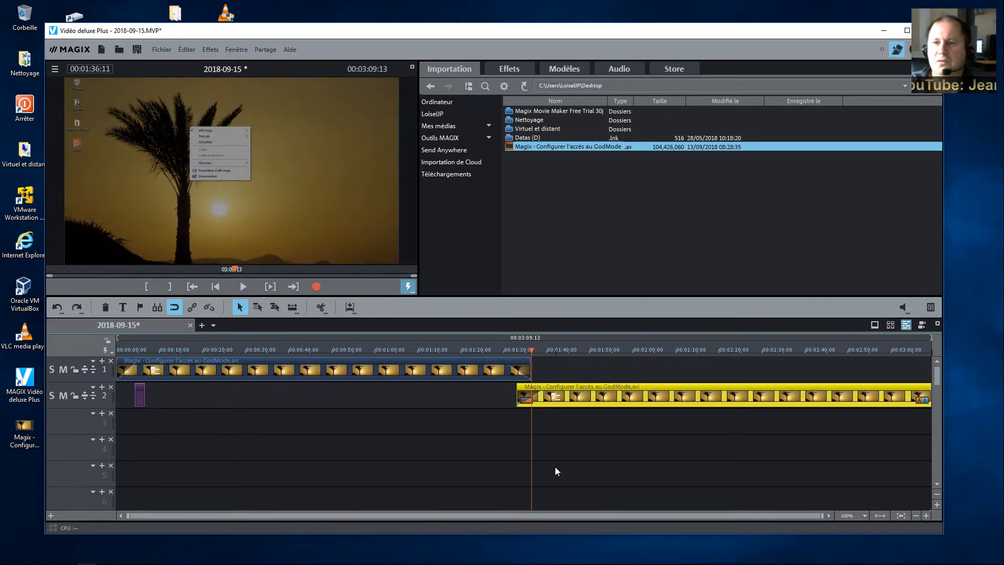
Step: Play the project from 00:01:27:06 through the overlap of the two clips to check the fades
{"action": "left_click", "coordinate": [492, 350]}
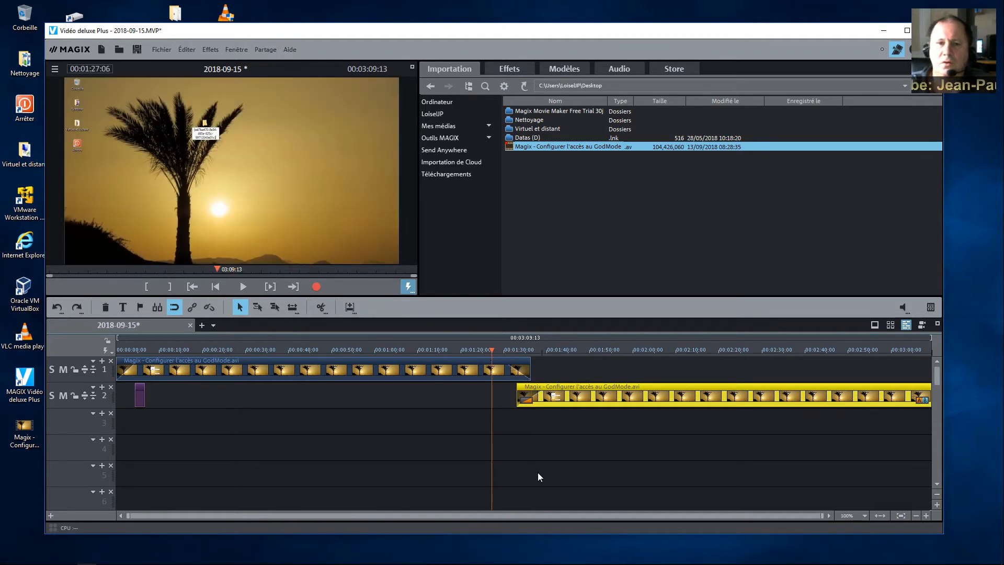
{"action": "left_click", "coordinate": [250, 286]}
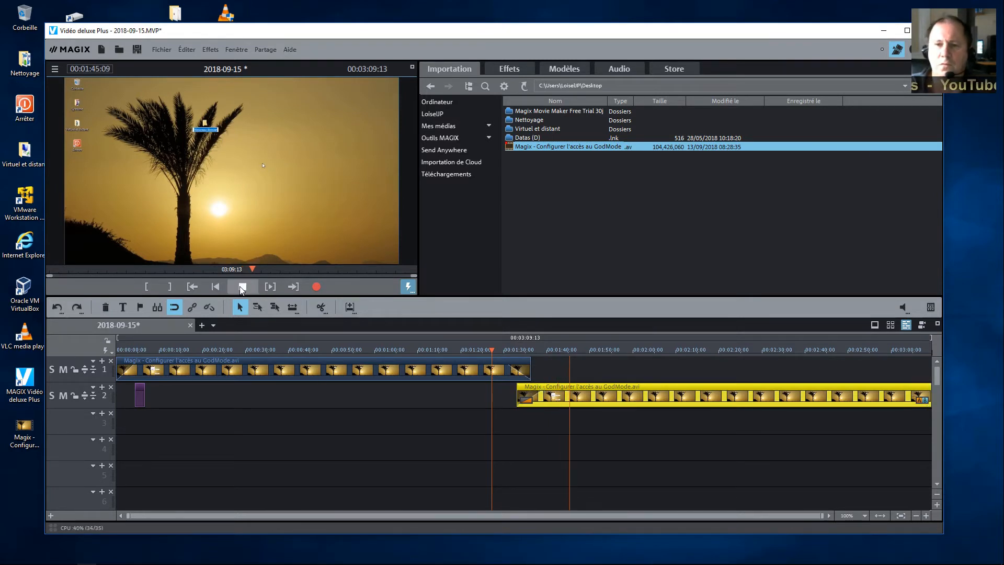
{"action": "left_click", "coordinate": [242, 286]}
Step: Apply the Glissement transition to the start of the track 2 clip and play the overlap
{"action": "left_click", "coordinate": [529, 401]}
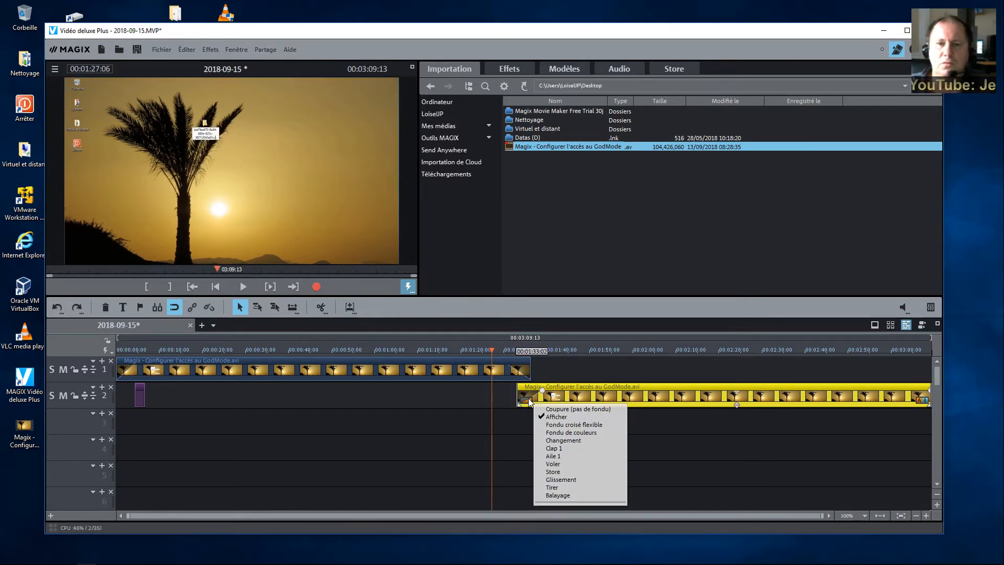
{"action": "left_click", "coordinate": [552, 482]}
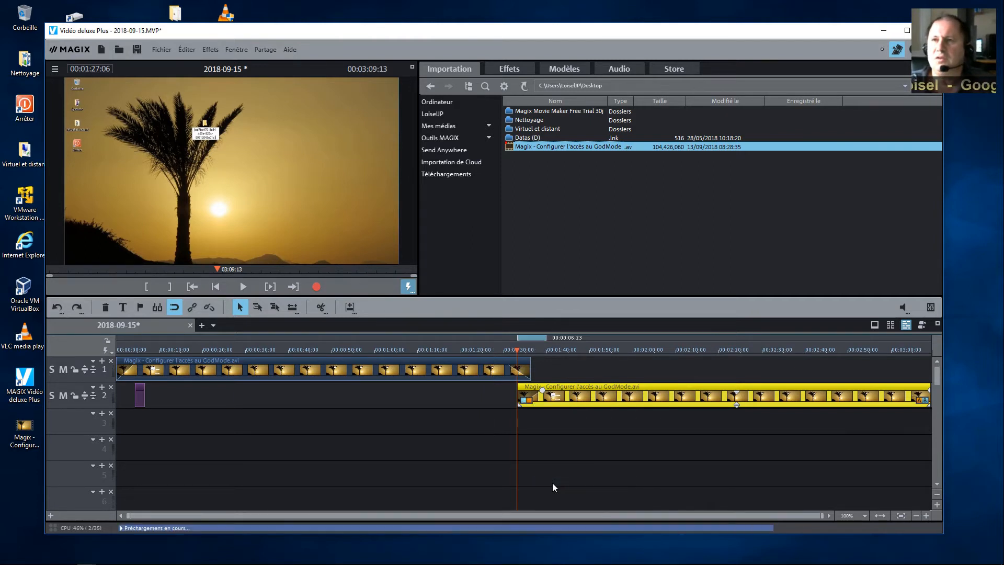
{"action": "left_click", "coordinate": [464, 338]}
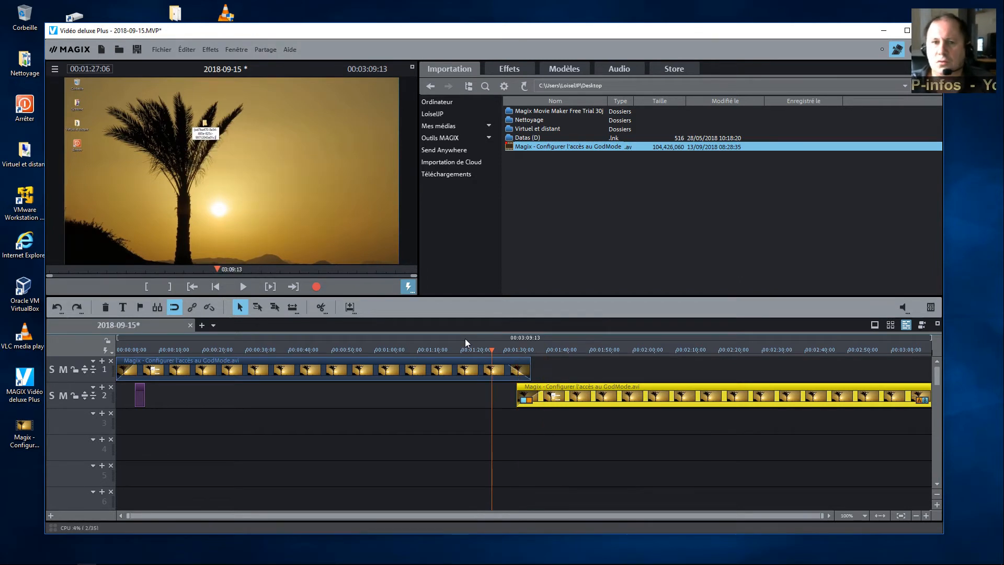
{"action": "left_click", "coordinate": [245, 287]}
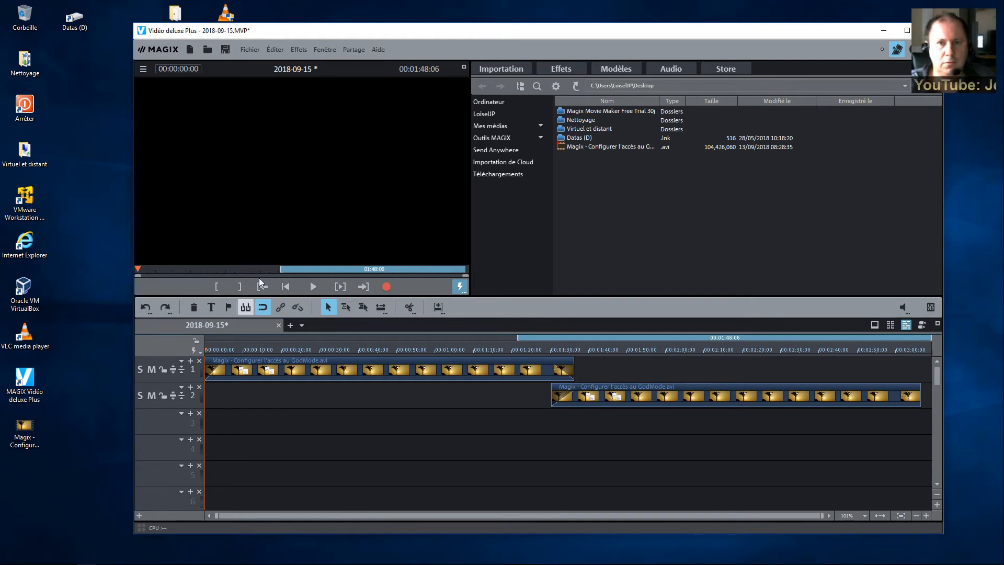
Step: Start an export to a device and review the smartphone, tablet and manual video formats, leaving DivX AVI selected
{"action": "left_click", "coordinate": [255, 50]}
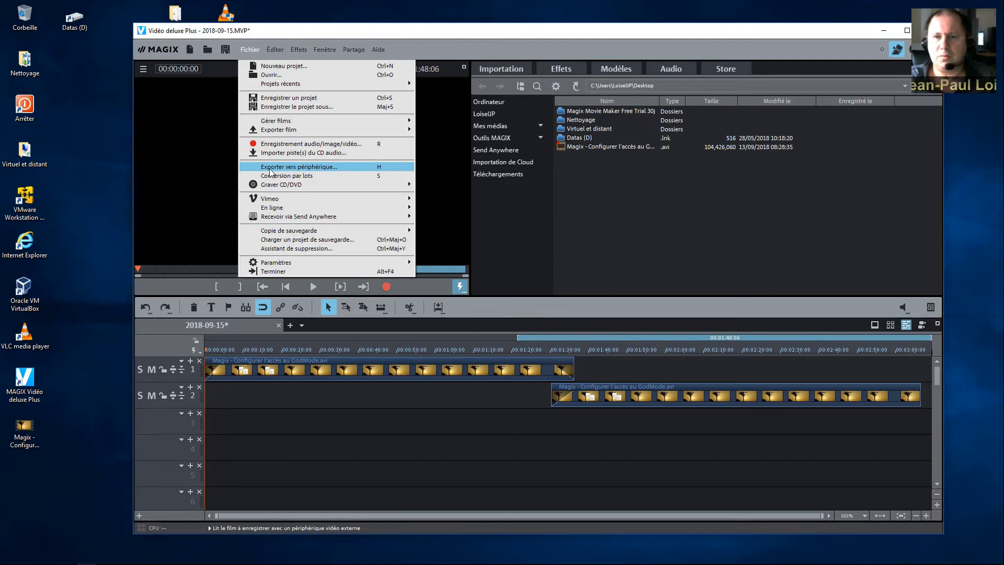
{"action": "left_click", "coordinate": [297, 166]}
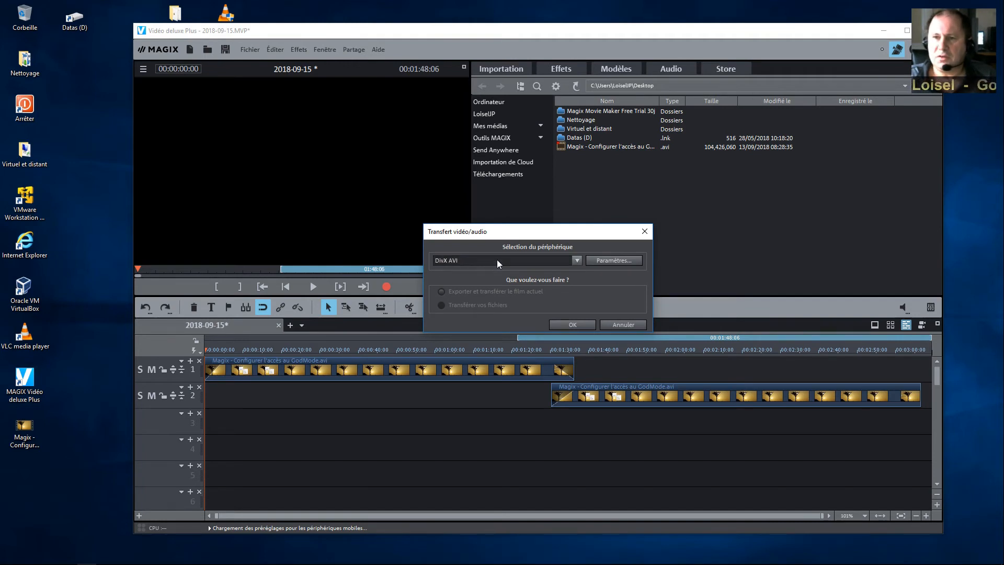
{"action": "left_click", "coordinate": [576, 261]}
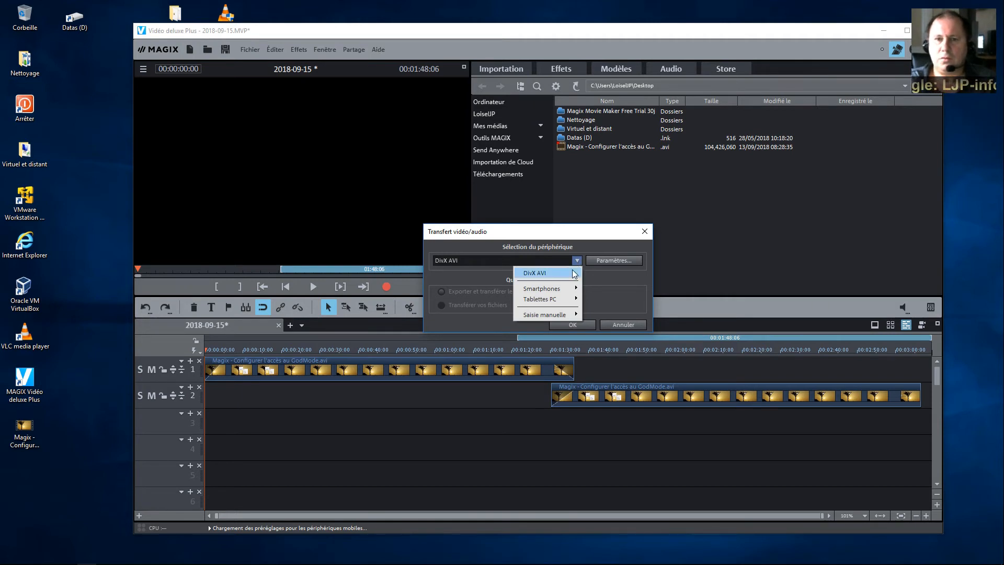
{"action": "mouse_move", "coordinate": [563, 293]}
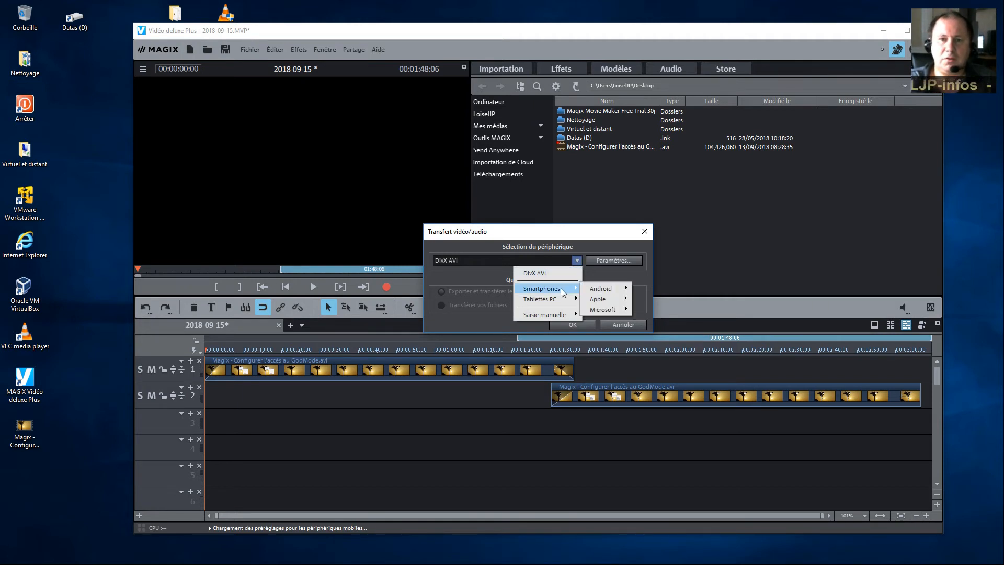
{"action": "mouse_move", "coordinate": [599, 293]}
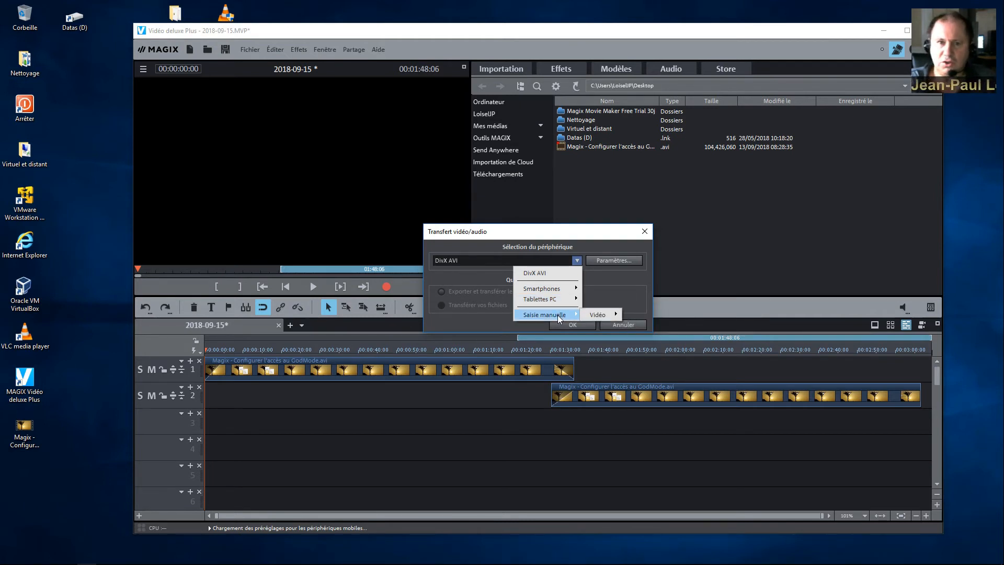
{"action": "mouse_move", "coordinate": [596, 318]}
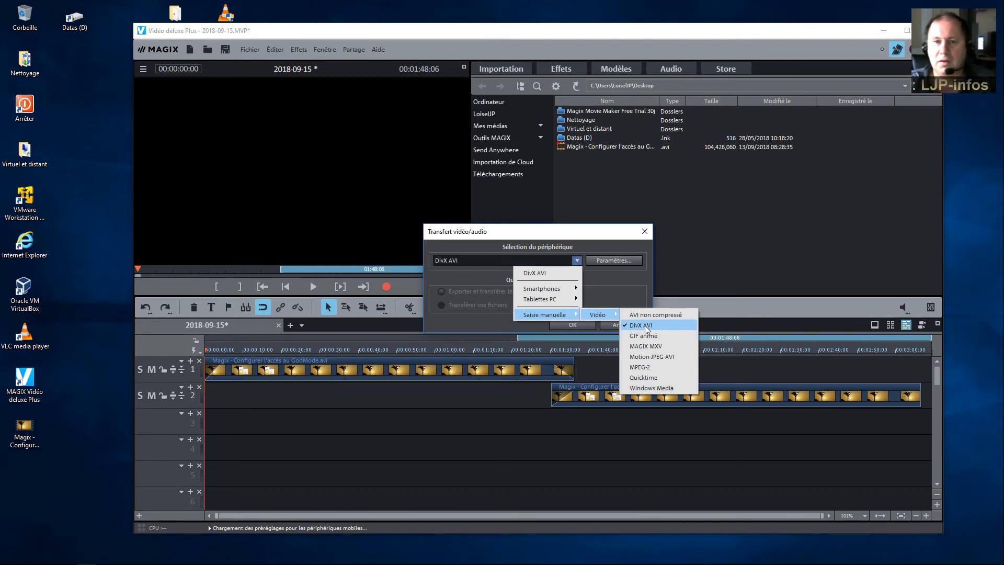
{"action": "left_click", "coordinate": [621, 290]}
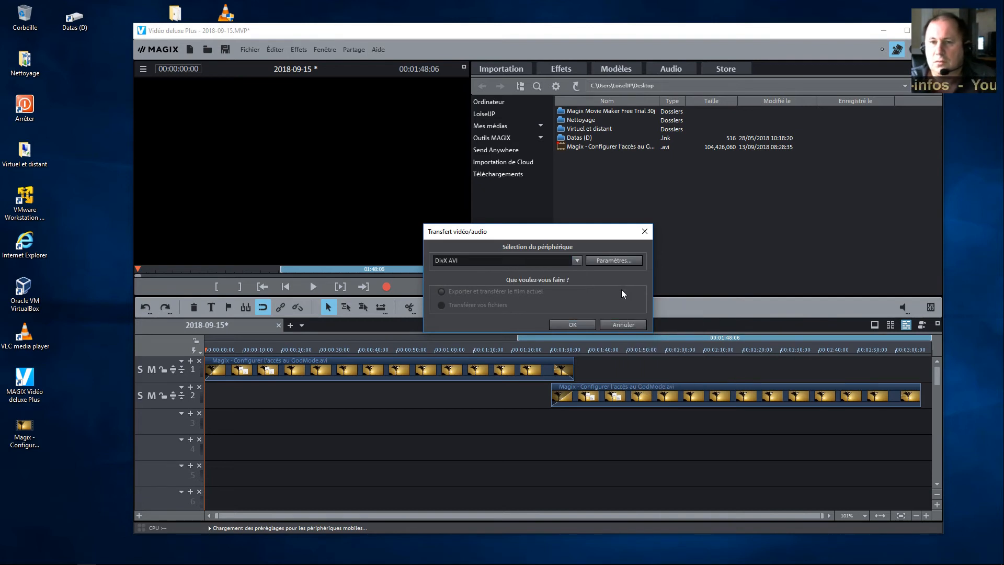
Step: Open the DivX AVI export settings and set the output file to 2018-09-15.avi on the desktop (Bureau)
{"action": "left_click", "coordinate": [611, 261]}
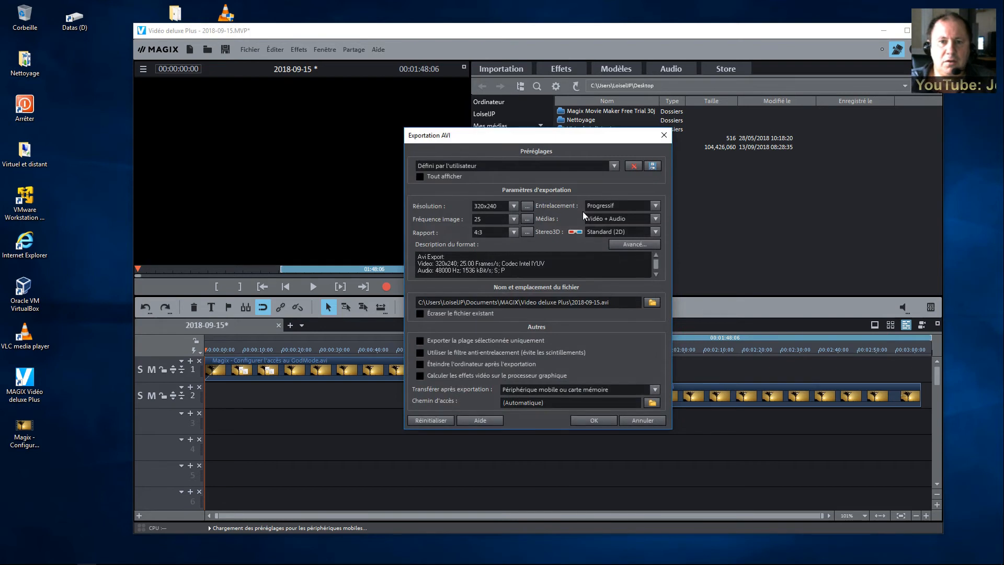
{"action": "left_click_drag", "start_coordinate": [540, 140], "coordinate": [281, 137]}
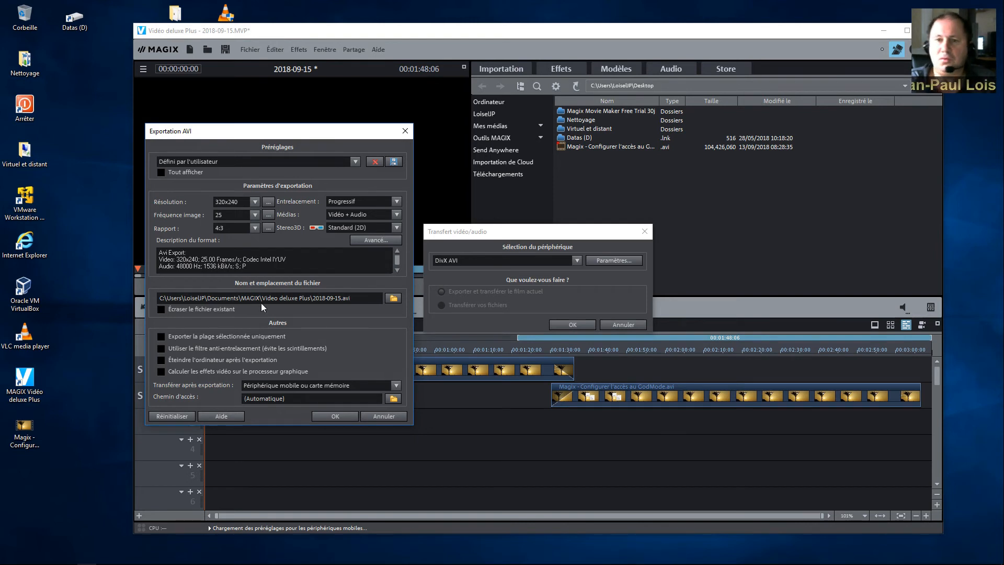
{"action": "left_click", "coordinate": [393, 298]}
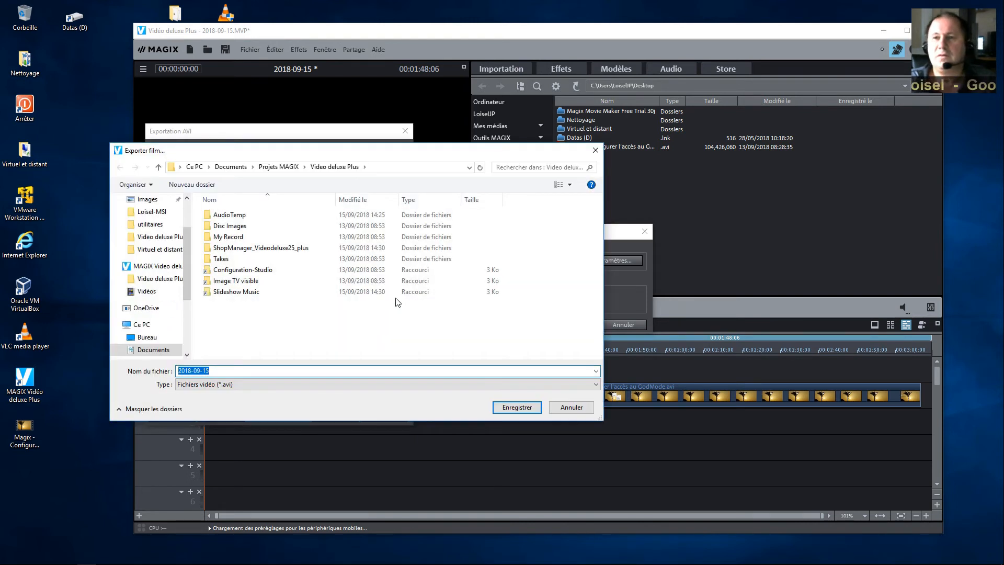
{"action": "left_click", "coordinate": [147, 337]}
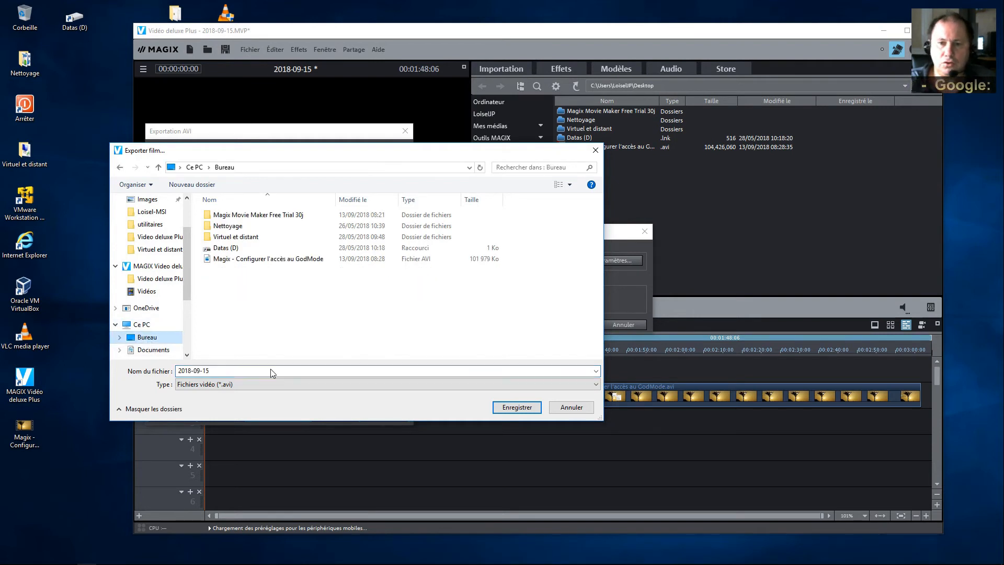
{"action": "left_click", "coordinate": [507, 412]}
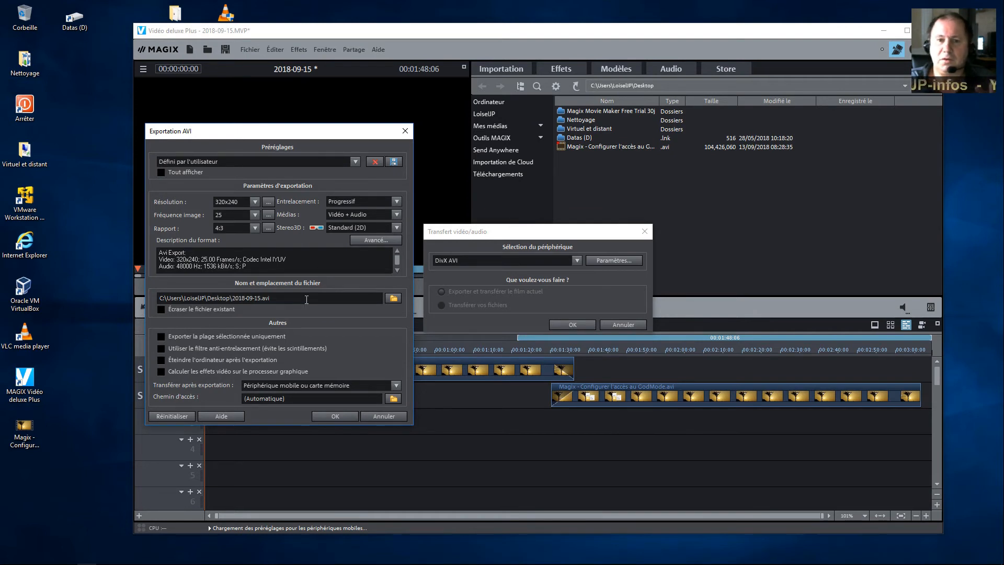
Step: Confirm the AVI settings, continue despite the aspect ratio mismatch, and start the export with the trial-limit message disabled for future exports
{"action": "left_click", "coordinate": [334, 416]}
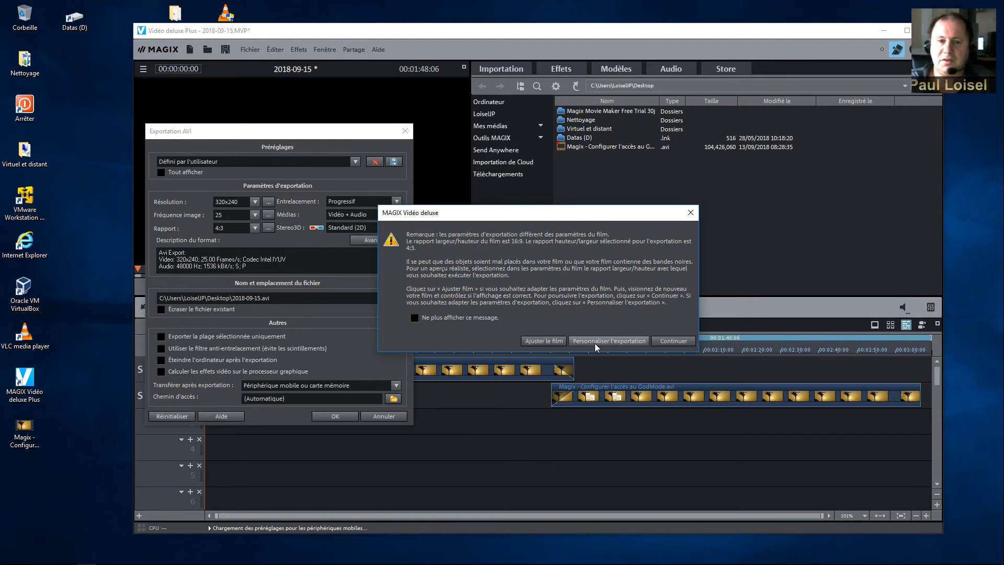
{"action": "left_click", "coordinate": [668, 340]}
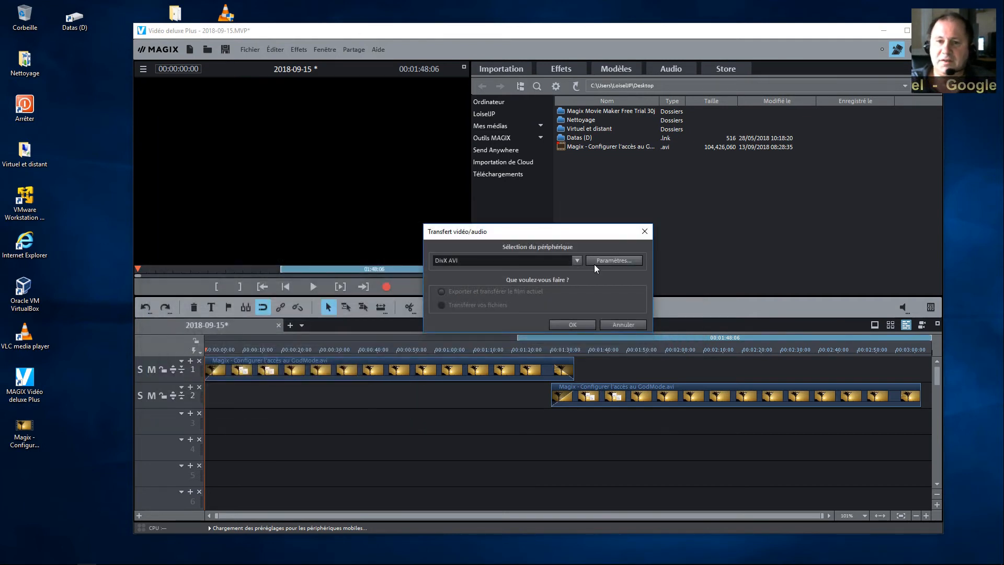
{"action": "left_click", "coordinate": [572, 324]}
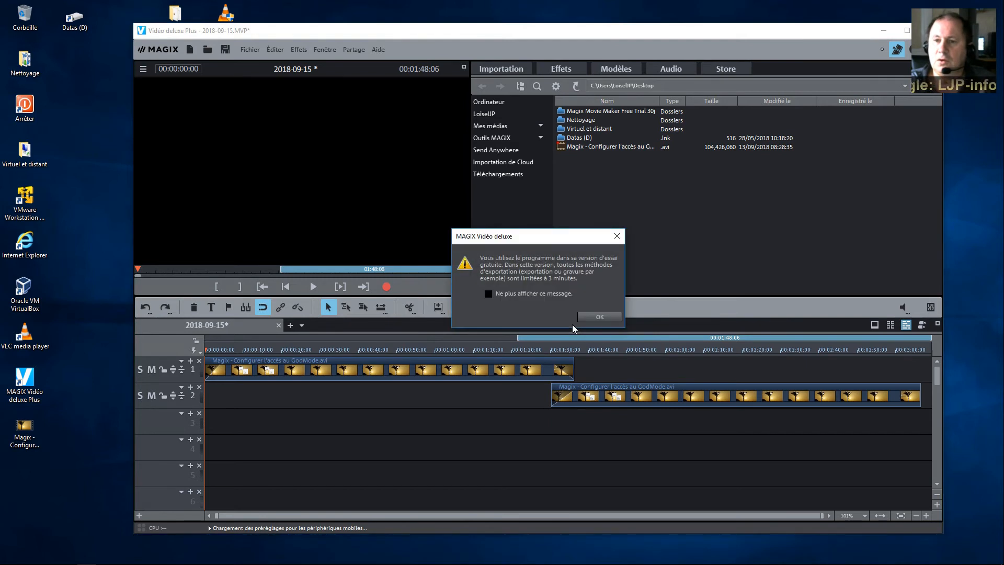
{"action": "left_click", "coordinate": [550, 294]}
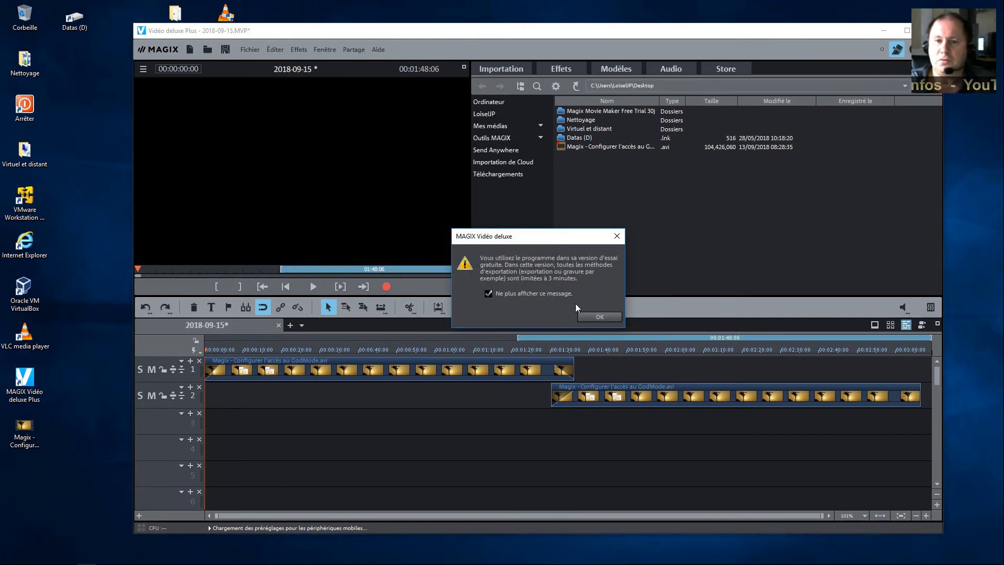
{"action": "left_click", "coordinate": [596, 317]}
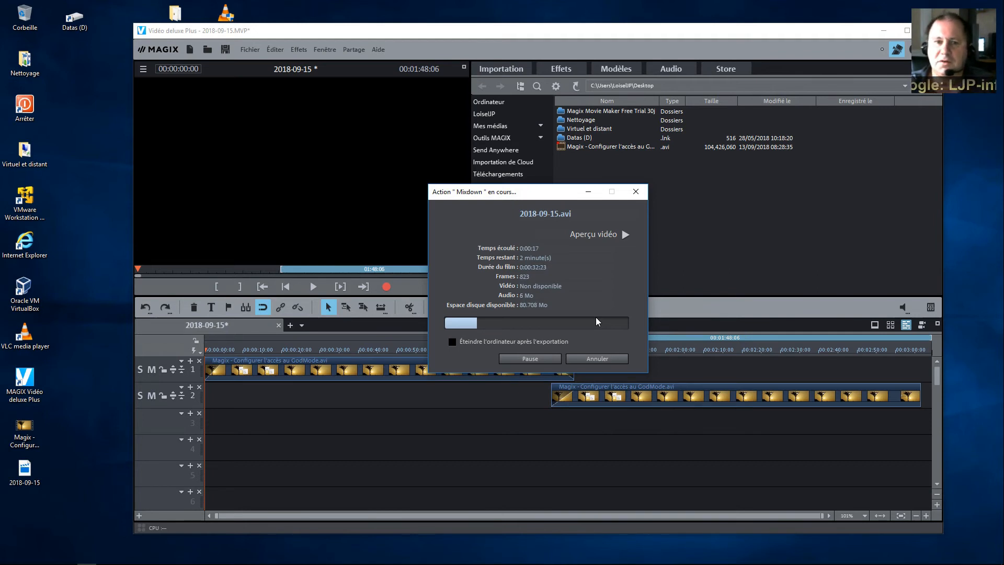
Step: Move the export progress window aside and show the video preview while the film renders, then hide the preview
{"action": "left_click_drag", "start_coordinate": [530, 195], "coordinate": [312, 201]}
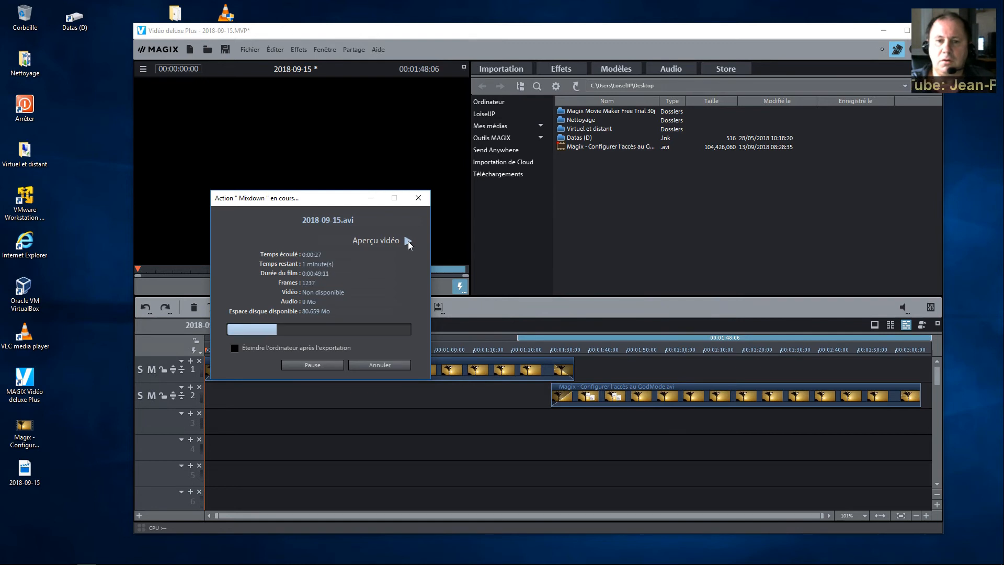
{"action": "left_click", "coordinate": [407, 241]}
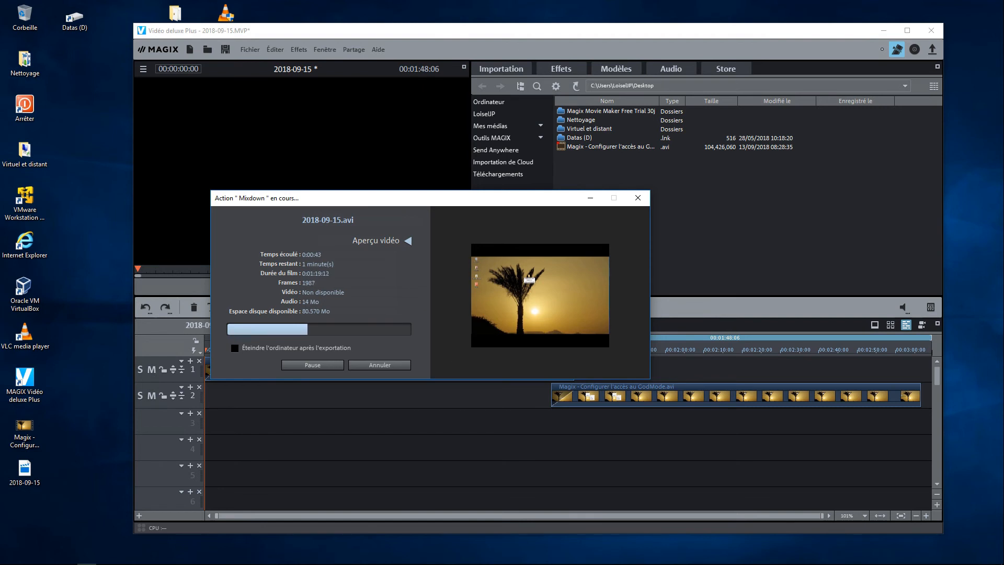
{"action": "left_click", "coordinate": [408, 240]}
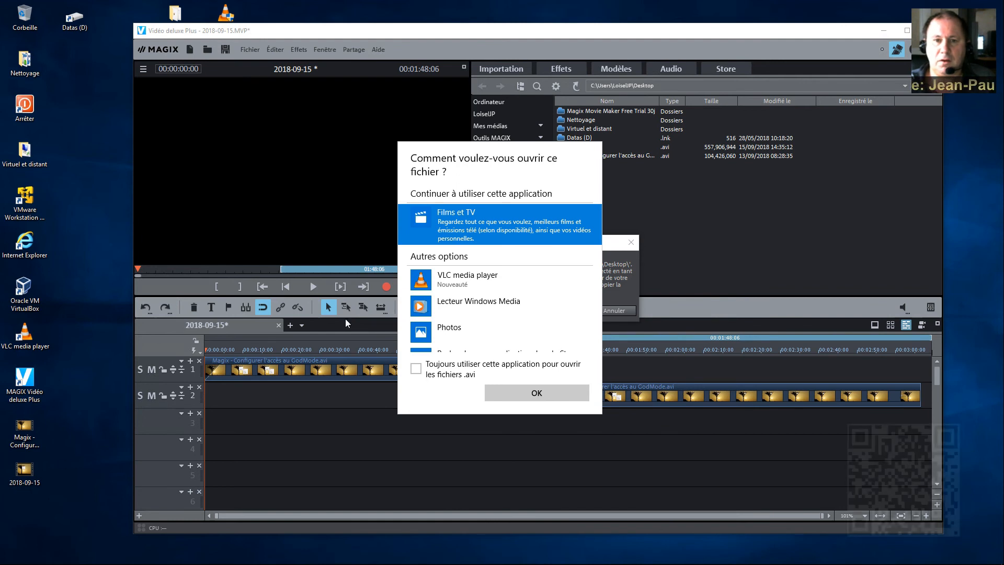
Step: Open the exported 2018-09-15.avi in VLC media player, watch the beginning of the film, and close the player
{"action": "left_click", "coordinate": [502, 282]}
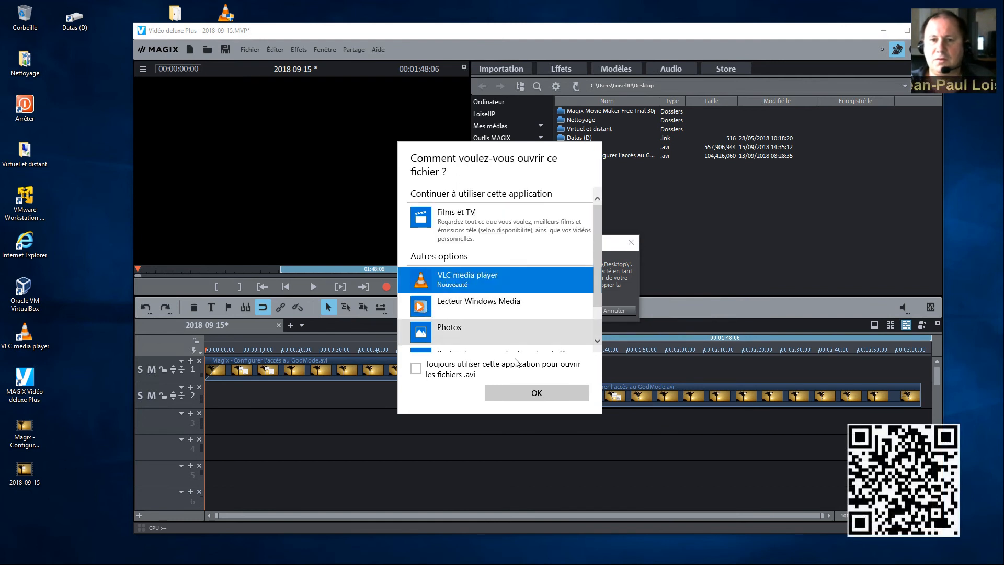
{"action": "left_click", "coordinate": [535, 395]}
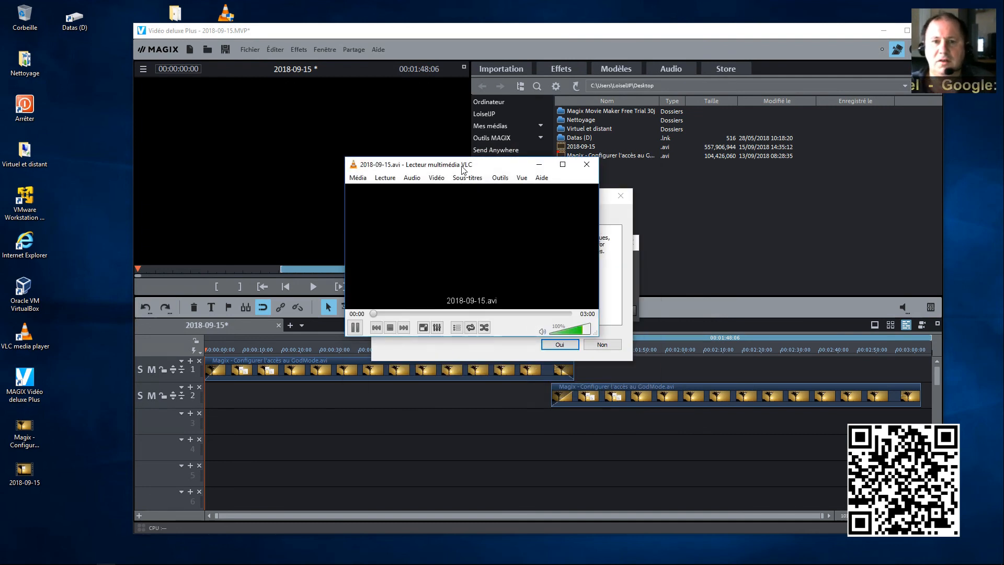
{"action": "left_click_drag", "start_coordinate": [461, 168], "coordinate": [158, 376]}
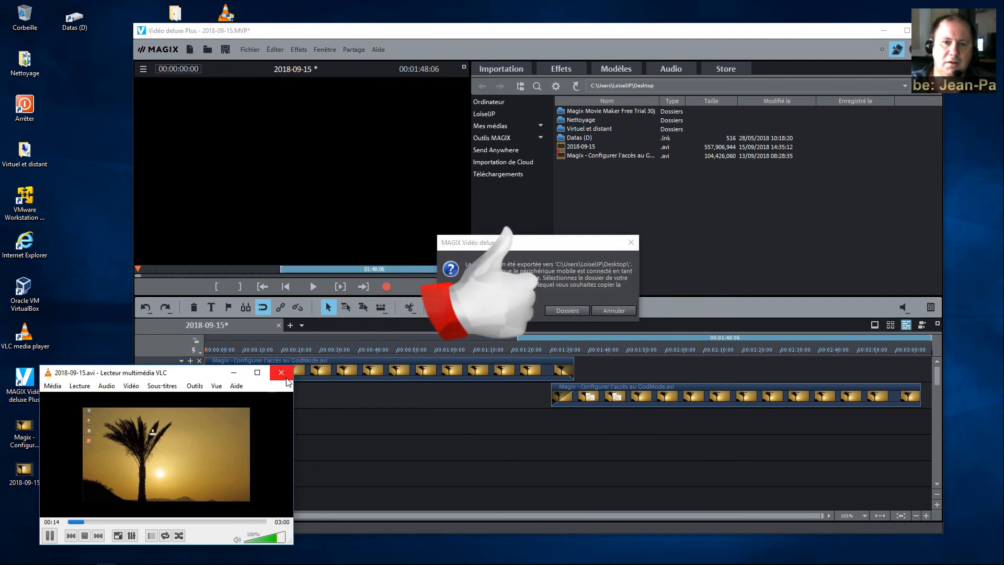
{"action": "left_click", "coordinate": [282, 374]}
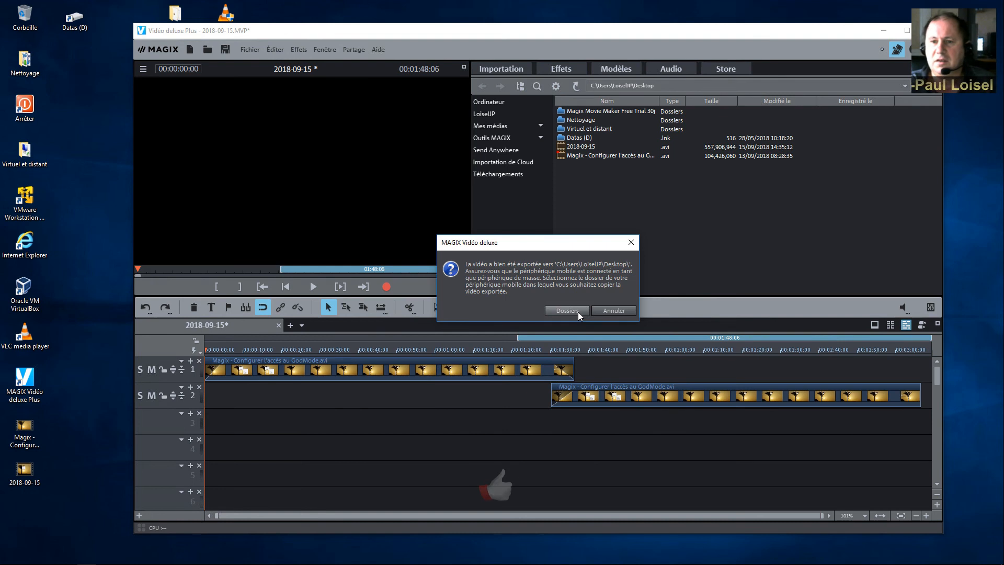
Step: Decline copying the exported video to a mobile device and close MAGIX Vidéo deluxe without saving the project
{"action": "left_click", "coordinate": [613, 311]}
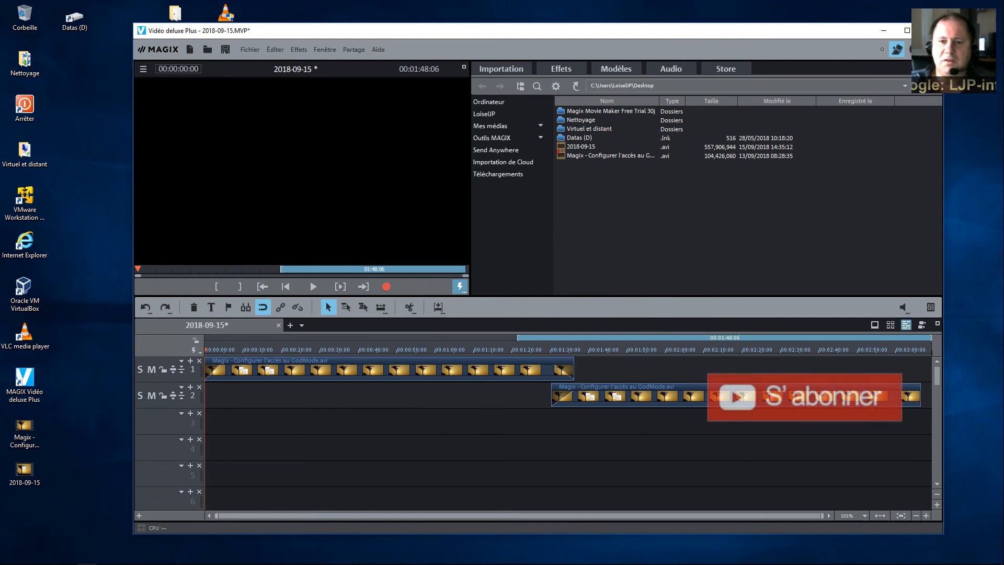
{"action": "left_click", "coordinate": [930, 30]}
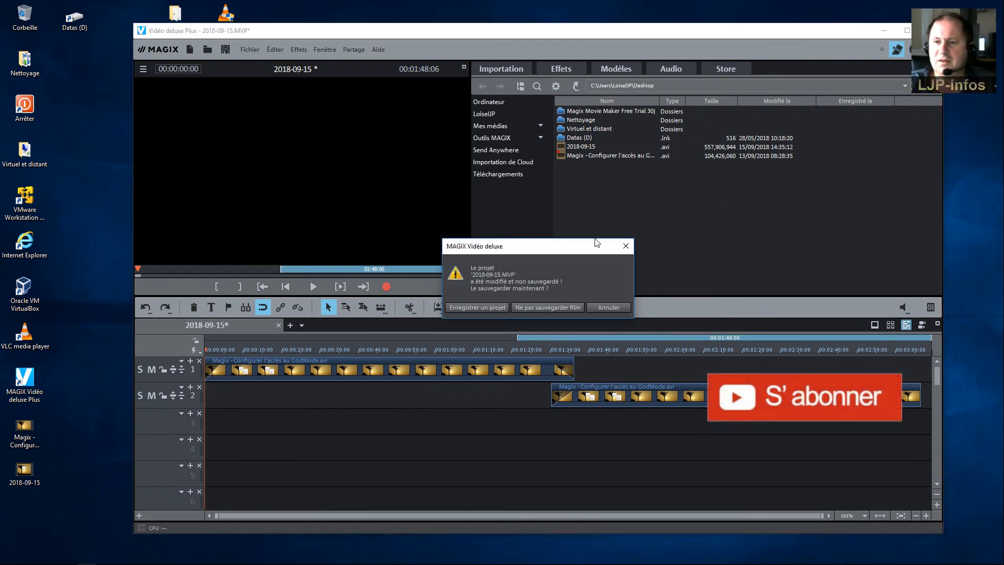
{"action": "left_click", "coordinate": [535, 311]}
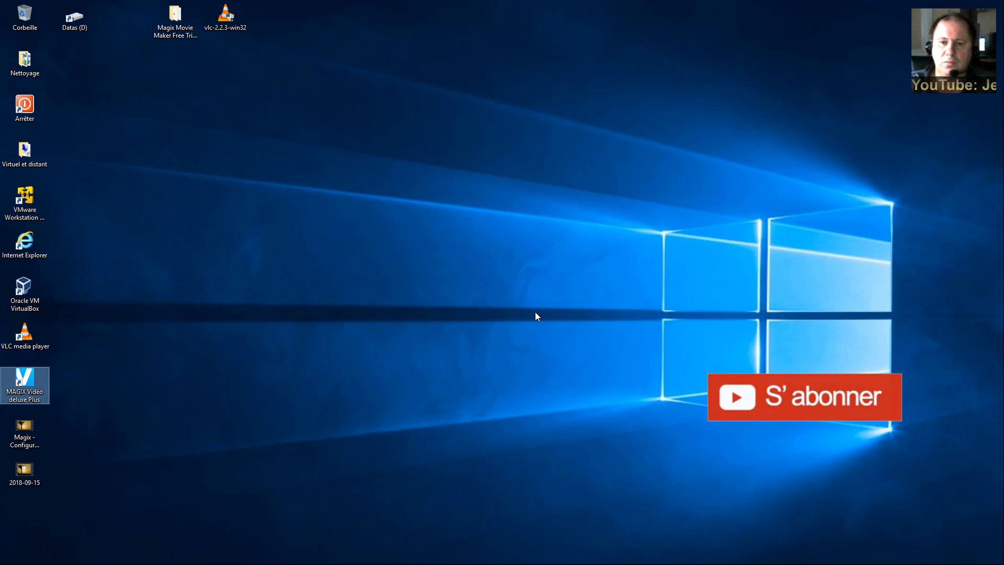
{"action": "left_click", "coordinate": [535, 312]}
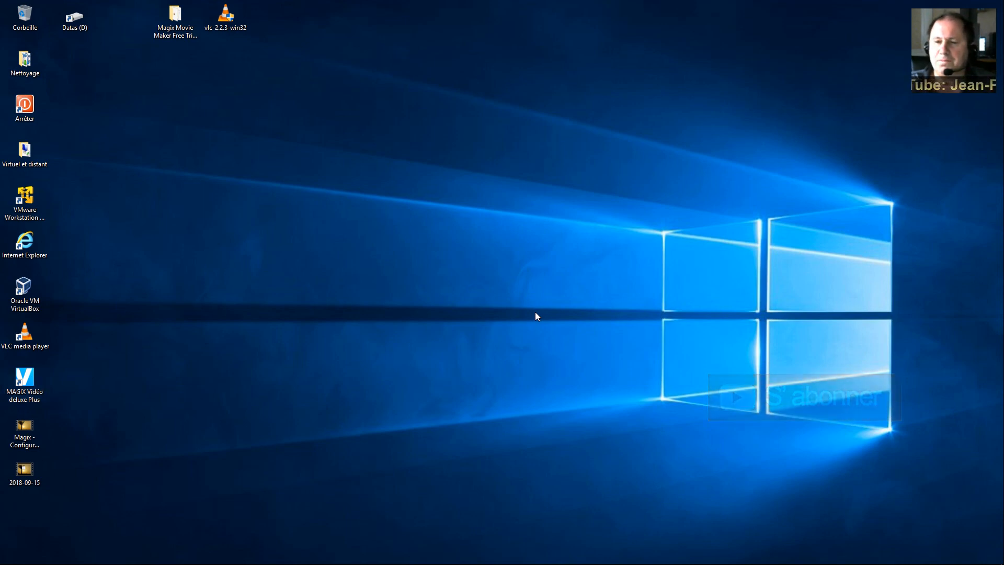